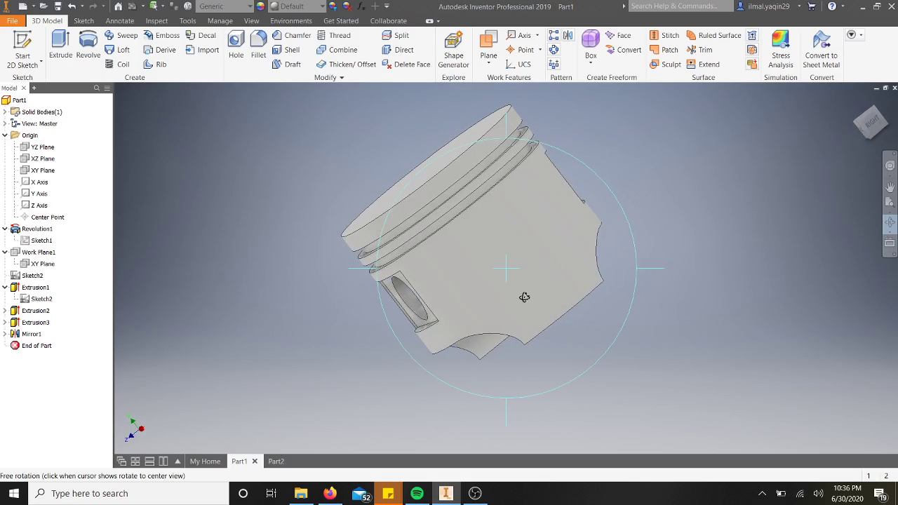
Switch to the empty Part2 document and start a new 2D sketch on its XY plane.
key("Escape")
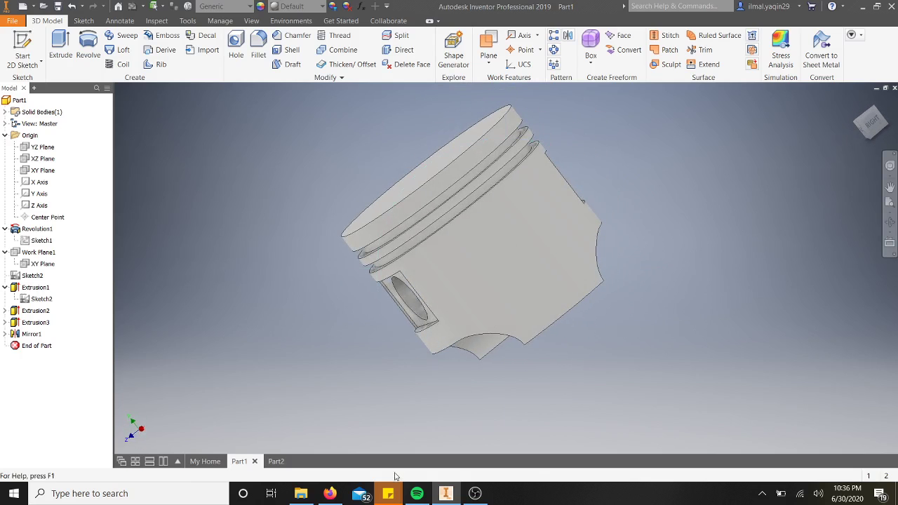
left_click(274, 460)
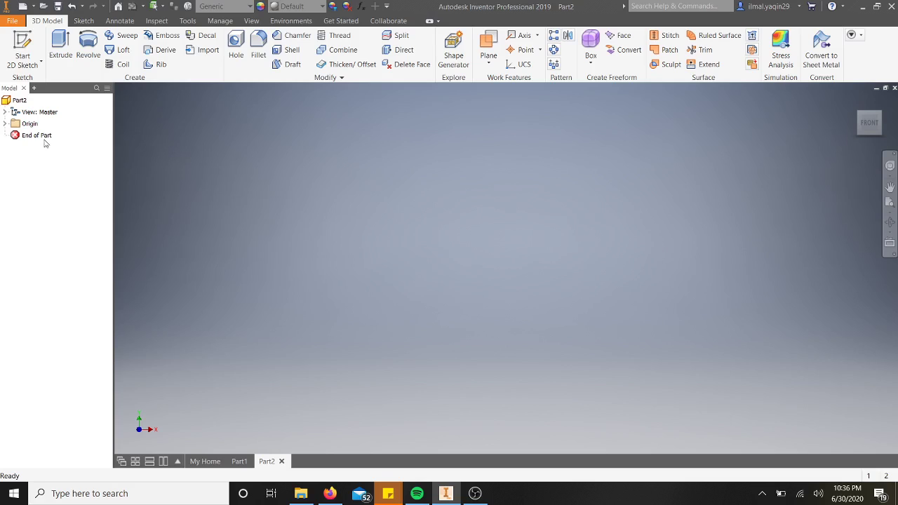
left_click(5, 123)
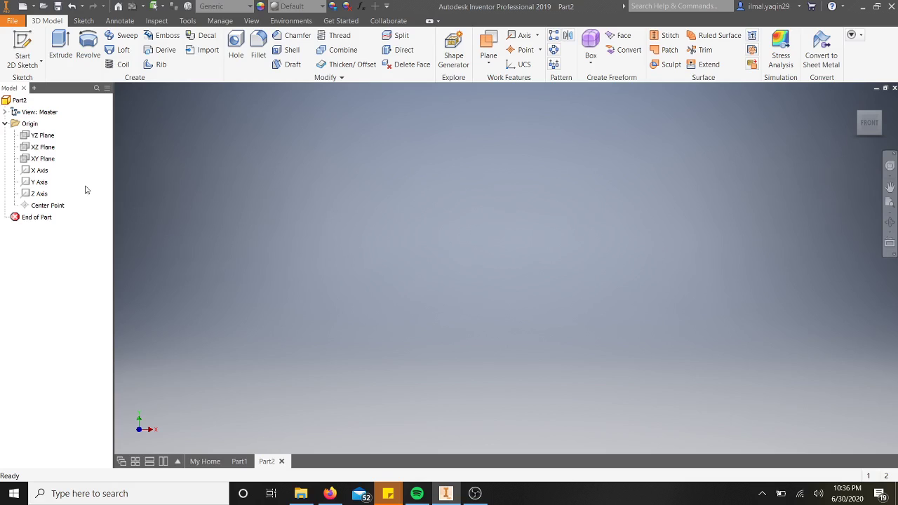
left_click(44, 160)
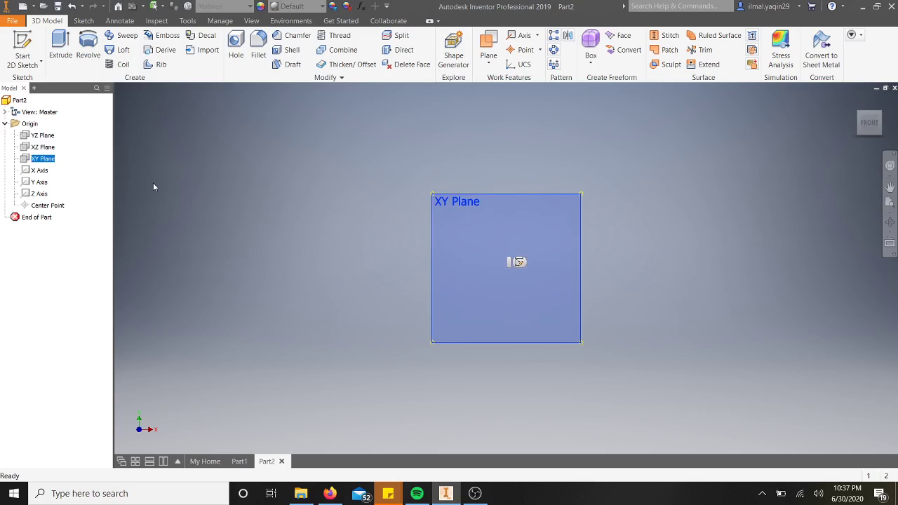
left_click(519, 264)
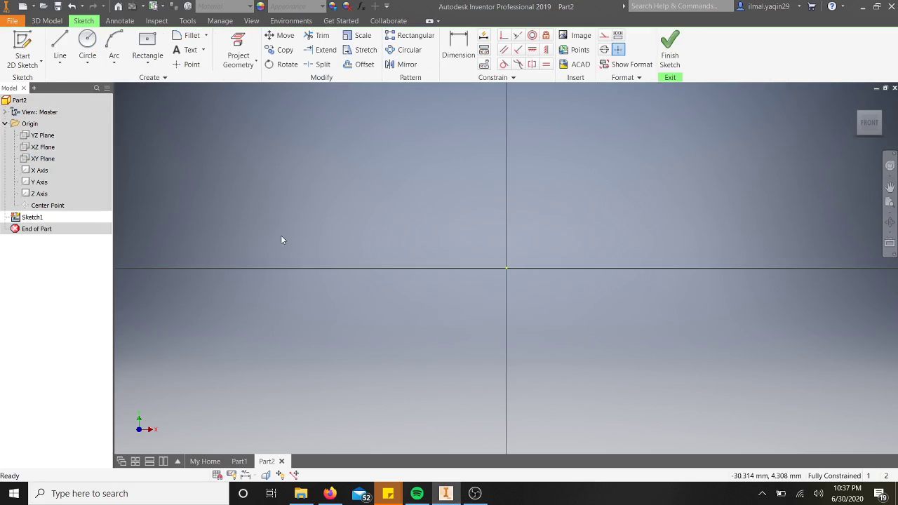
Sketch connected lines from the origin: a horizontal edge about 67 mm, a drop about 10 mm, and a groove about 16 mm deep and 12 mm high.
scroll(194, 165, "down", 3)
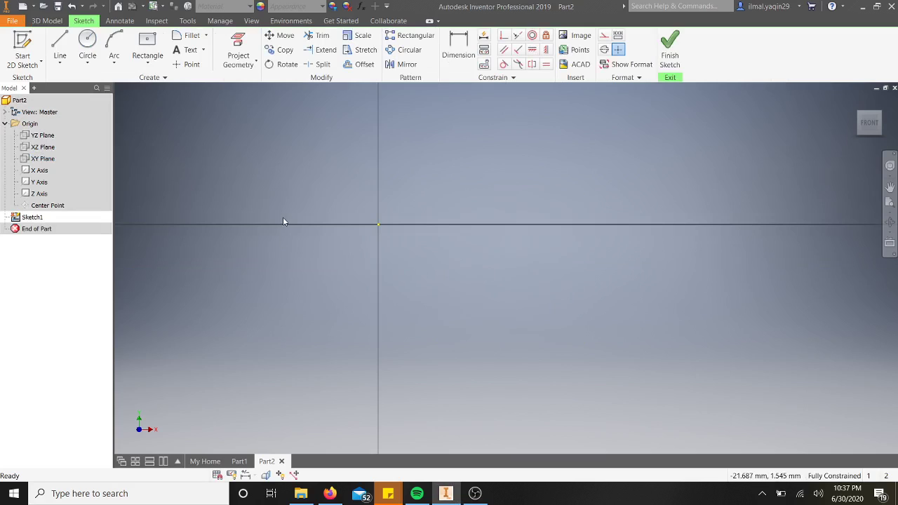
left_click(60, 44)
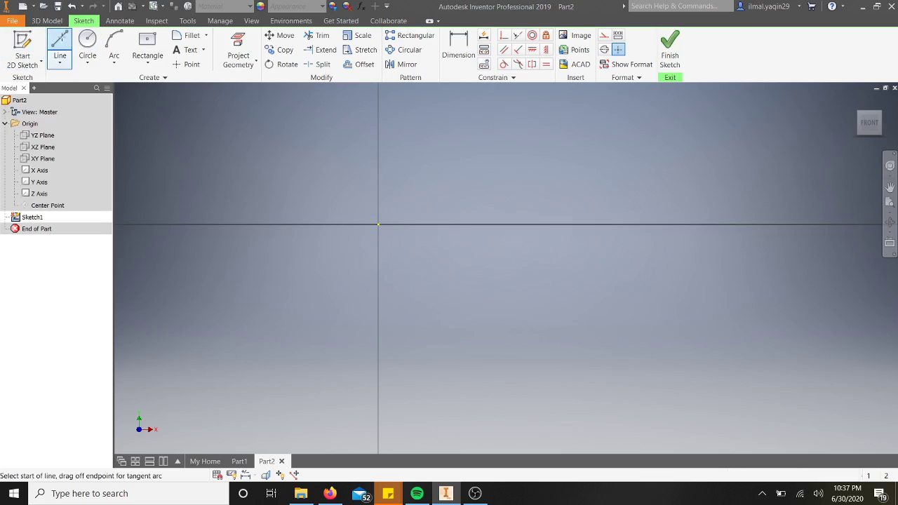
left_click(378, 224)
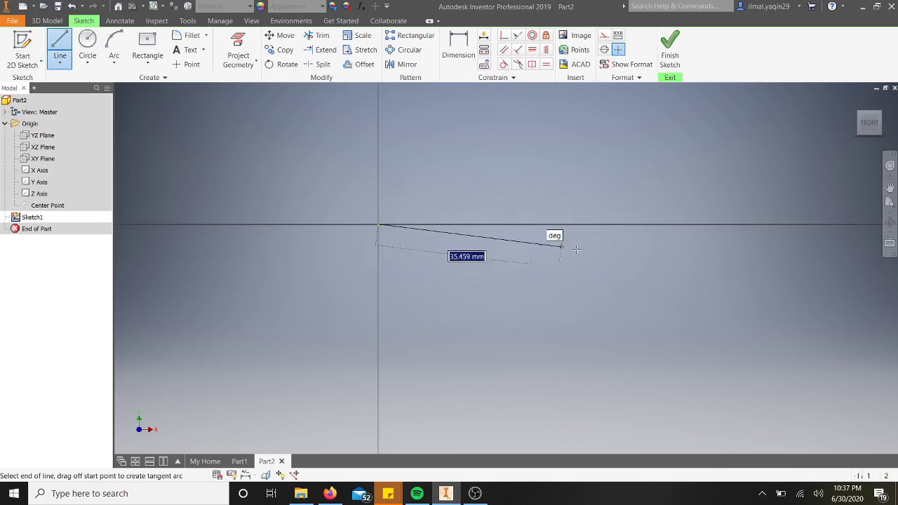
left_click(672, 223)
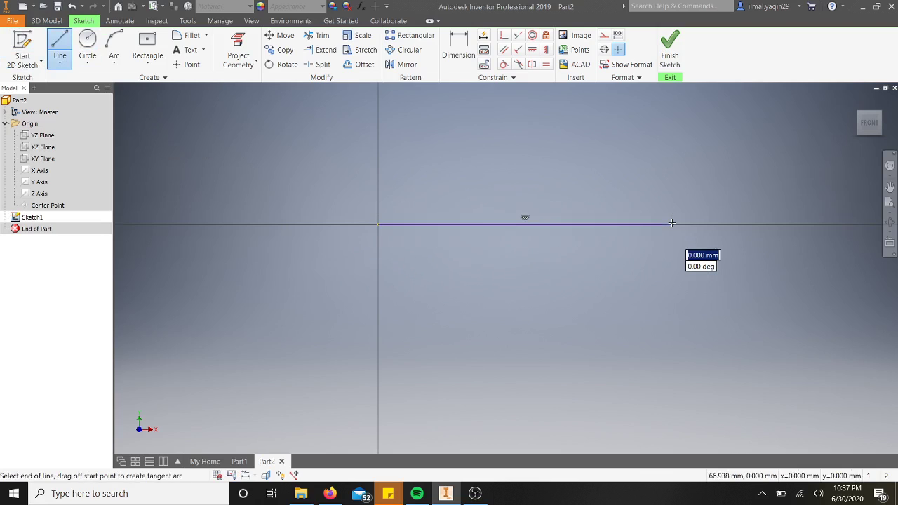
left_click(672, 266)
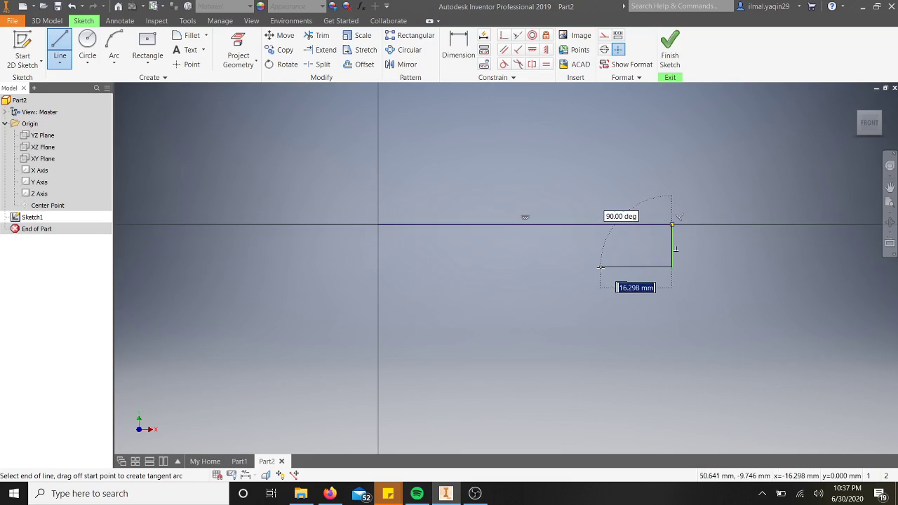
left_click(599, 267)
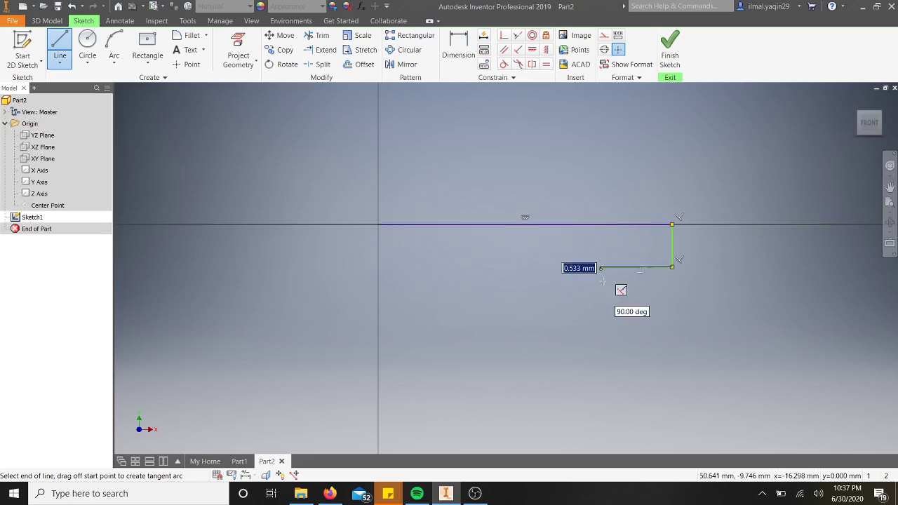
left_click(600, 319)
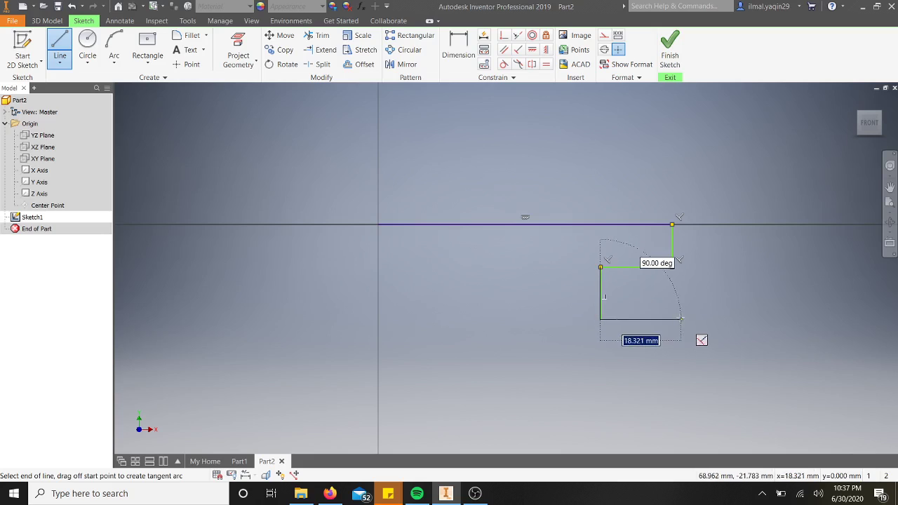
left_click(671, 319)
Continue the outline down with a land about 17 mm high and a second groove about 16 mm deep and 17 mm high.
scroll(671, 319, "down", 3)
scroll(672, 319, "up", 5)
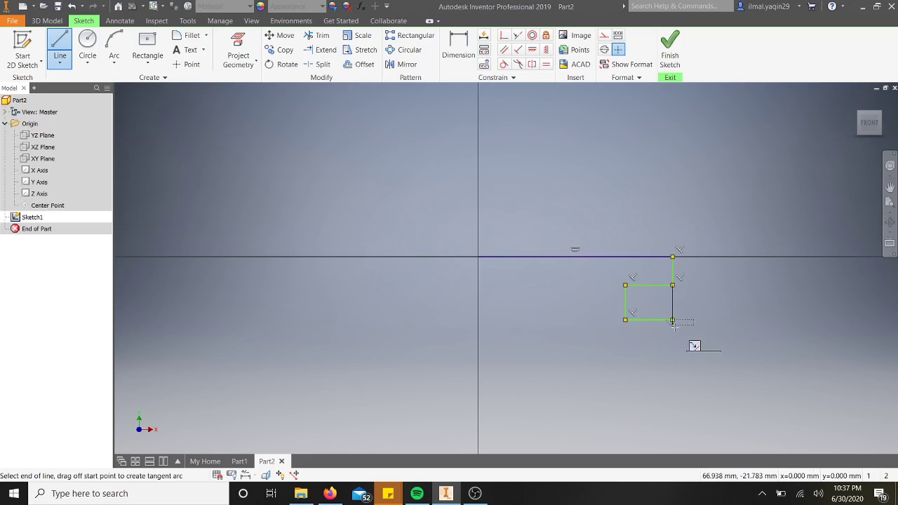
left_click(672, 370)
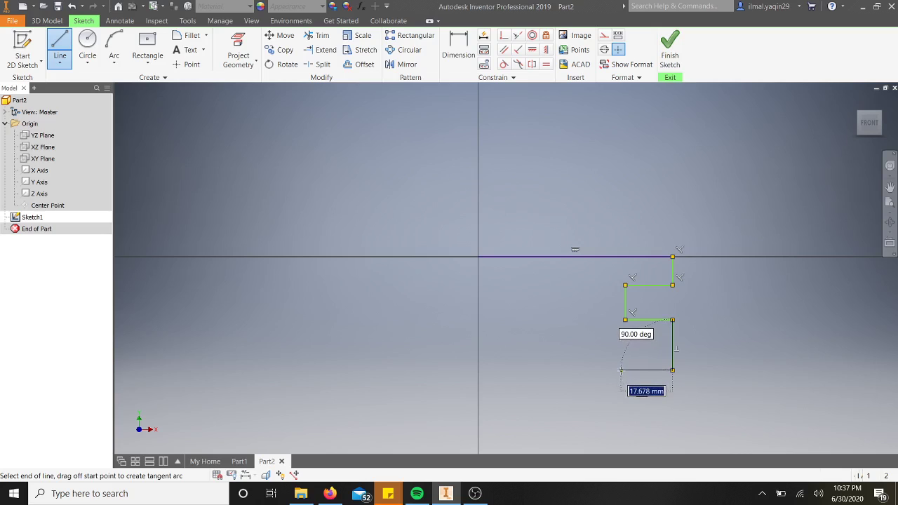
left_click(625, 369)
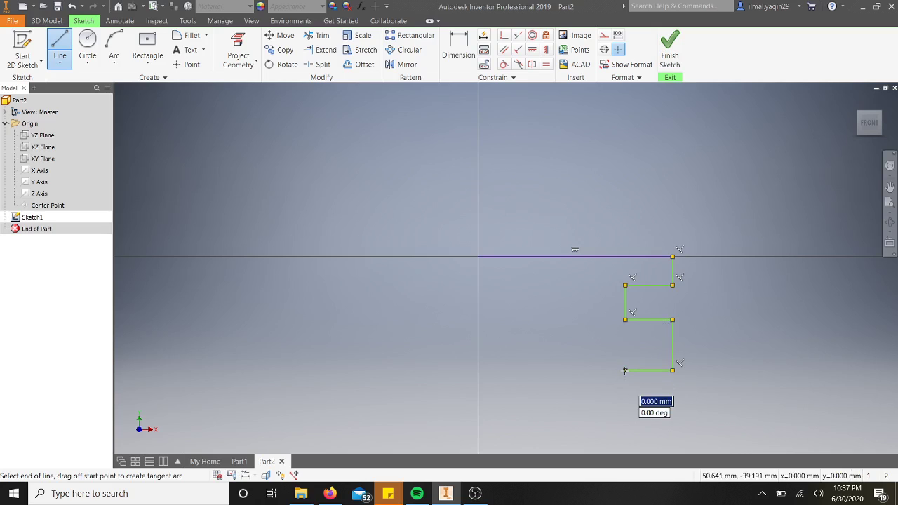
left_click(625, 419)
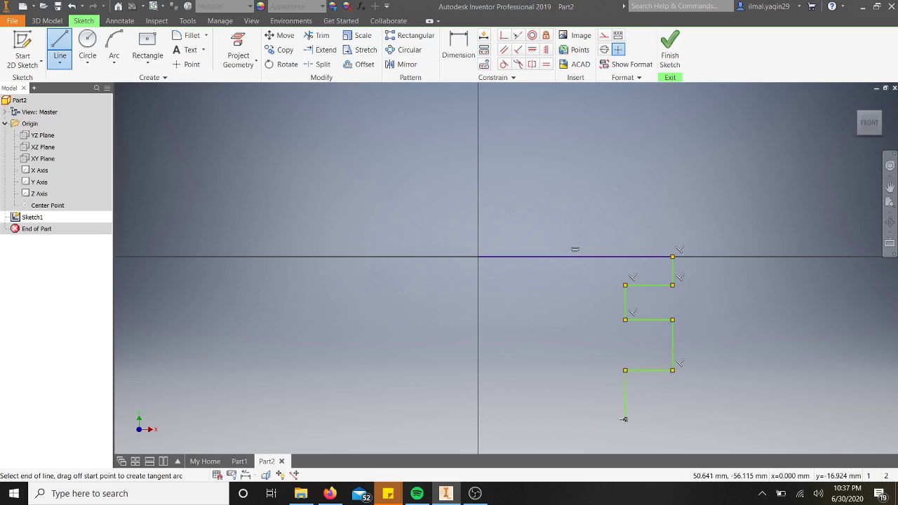
left_click(673, 419)
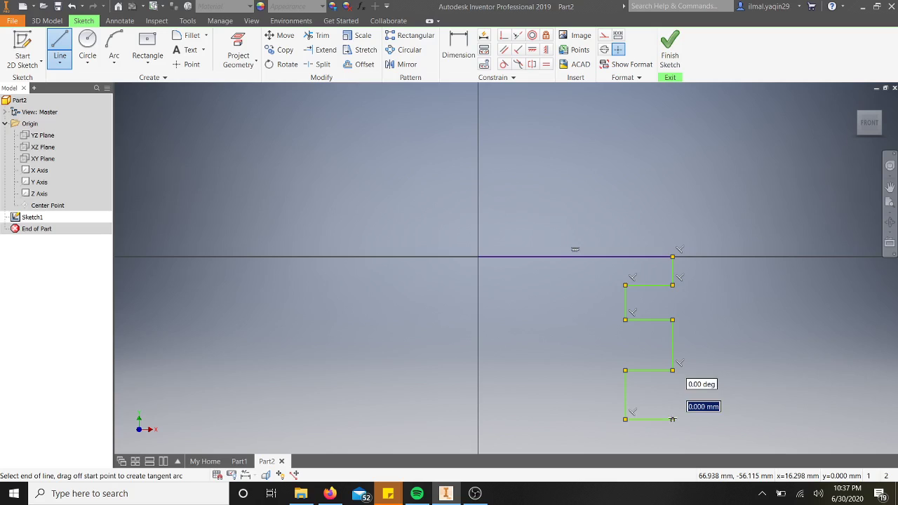
Draw the outer wall about 72 mm down below the second groove and a bottom edge about 33 mm inward.
scroll(672, 419, "down", 2)
scroll(674, 421, "up", 3)
scroll(671, 442, "down", 5)
scroll(685, 456, "down", 3)
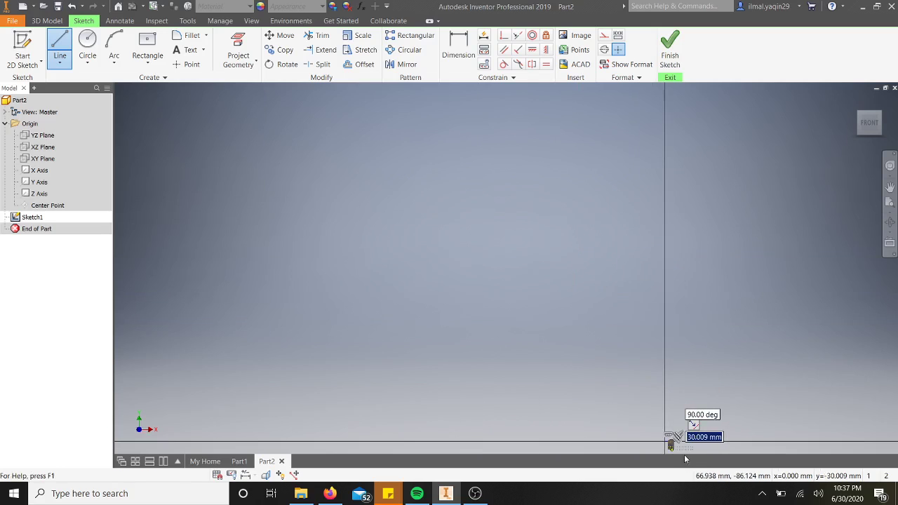
scroll(665, 435, "up", 3)
scroll(666, 438, "up", 4)
scroll(501, 436, "up", 2)
scroll(498, 438, "down", 2)
scroll(484, 420, "down", 3)
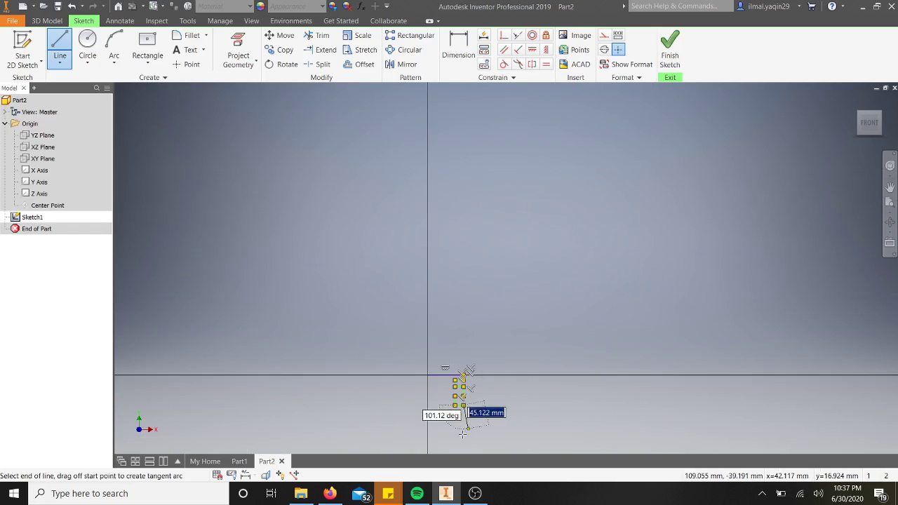
scroll(468, 441, "up", 5)
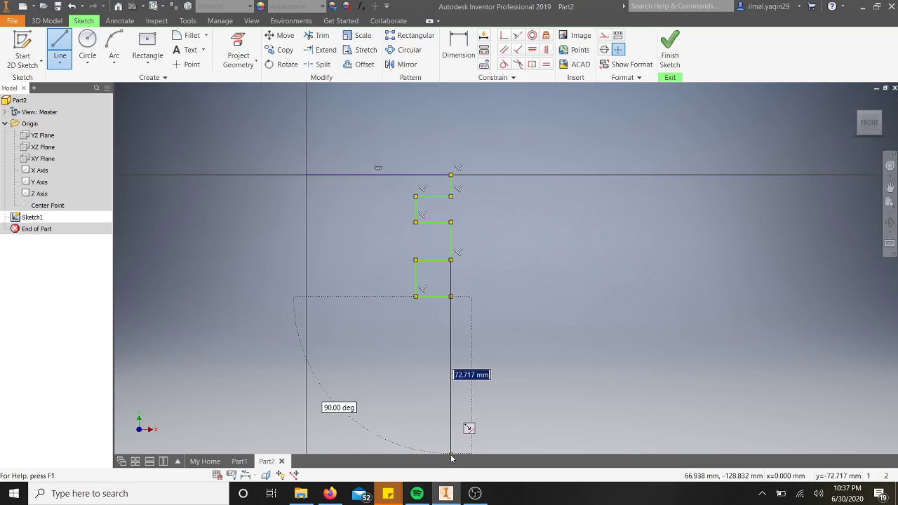
left_click(451, 452)
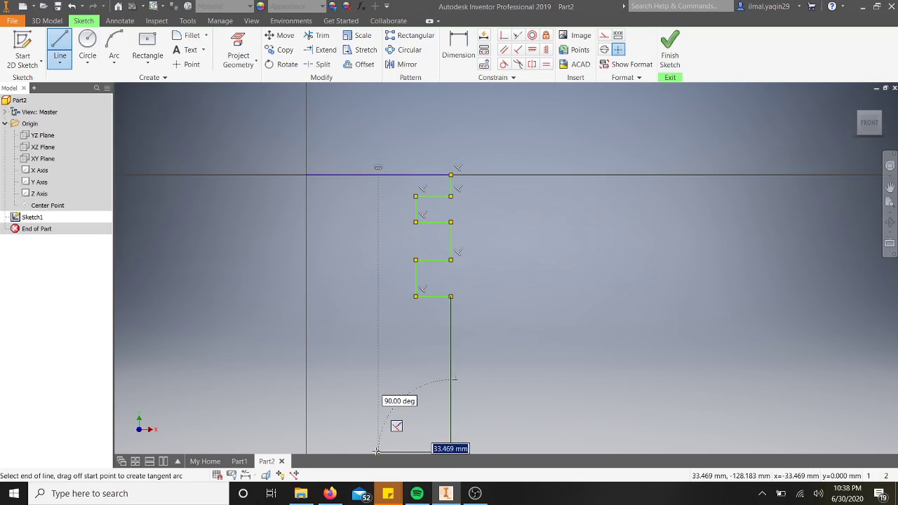
left_click(379, 451)
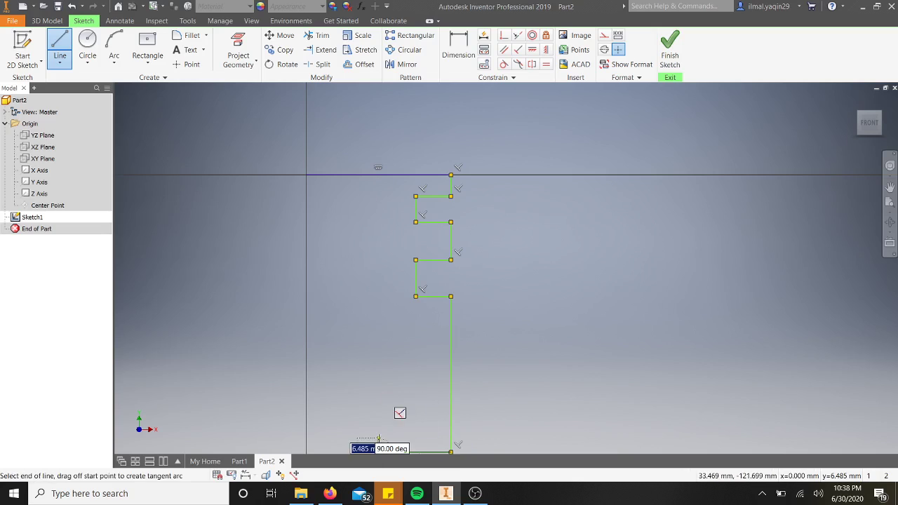
Draw the inner wall about 118 mm up, run about 33 mm across to the vertical axis, and close the profile at the origin.
left_click(379, 196)
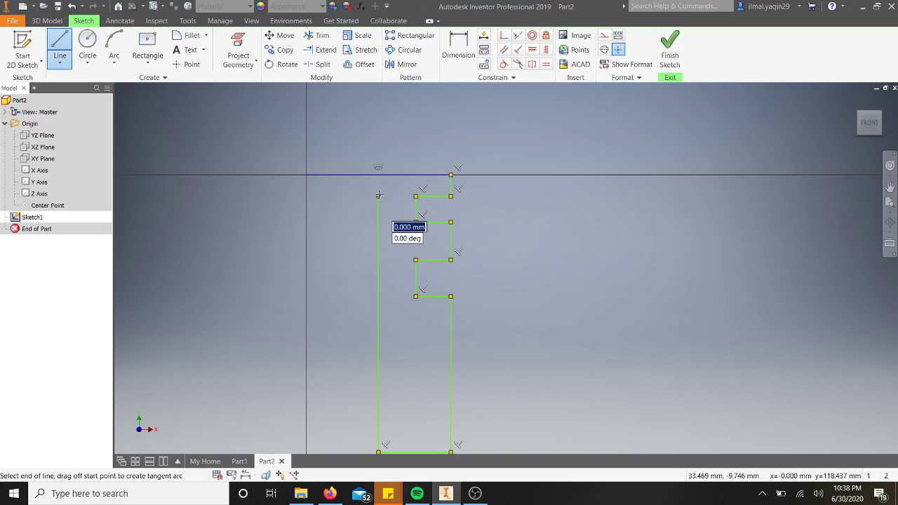
left_click(305, 195)
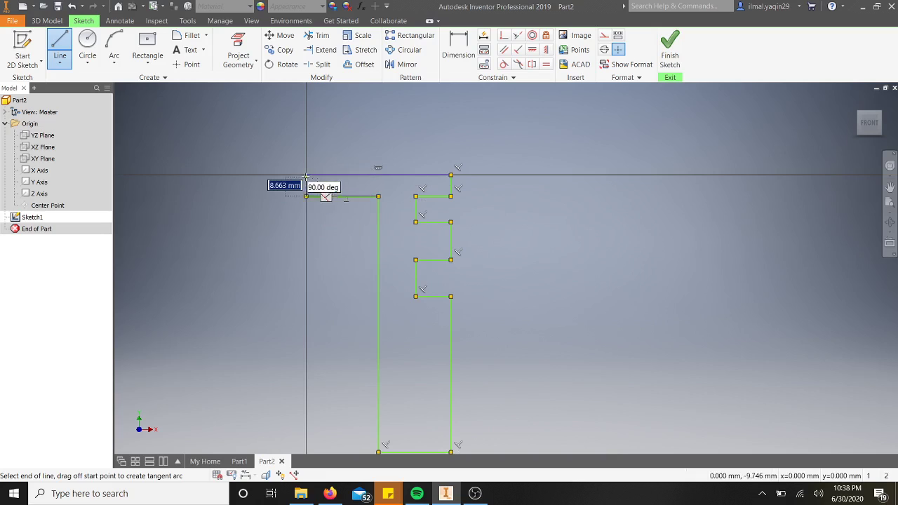
left_click(305, 175)
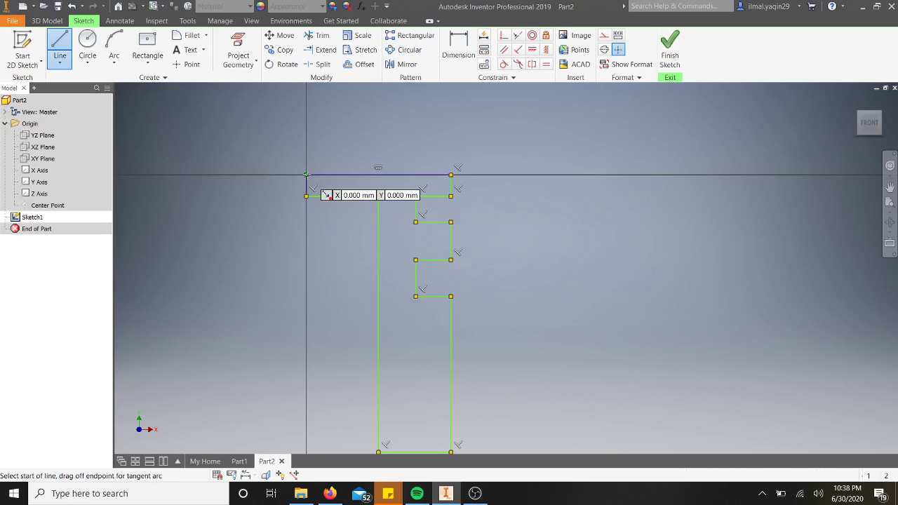
key("Escape")
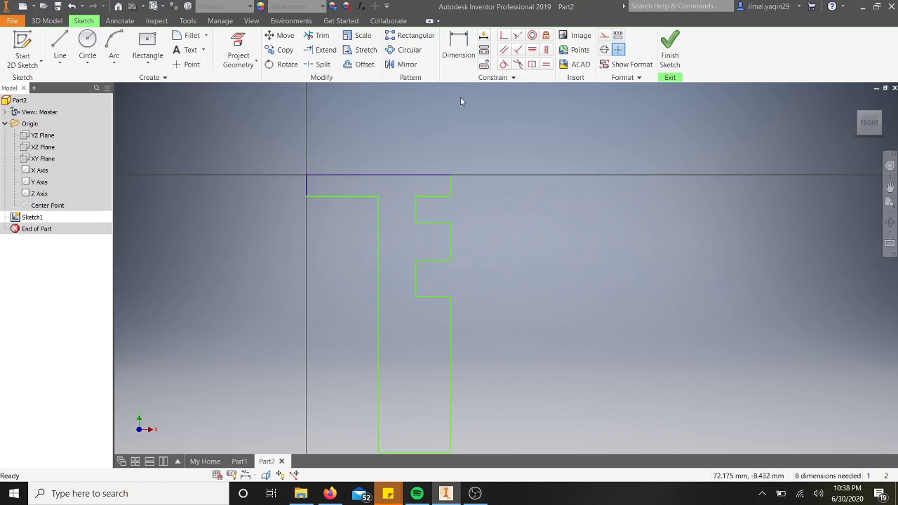
Dimension the profile's top horizontal edge at 47 mm, placing the dimension above it.
left_click(458, 49)
left_click(408, 173)
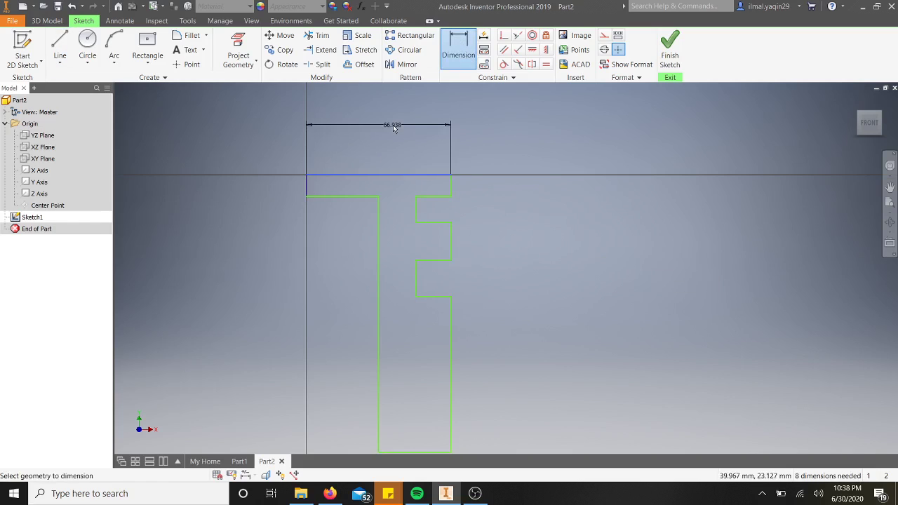
left_click(393, 127)
type("47")
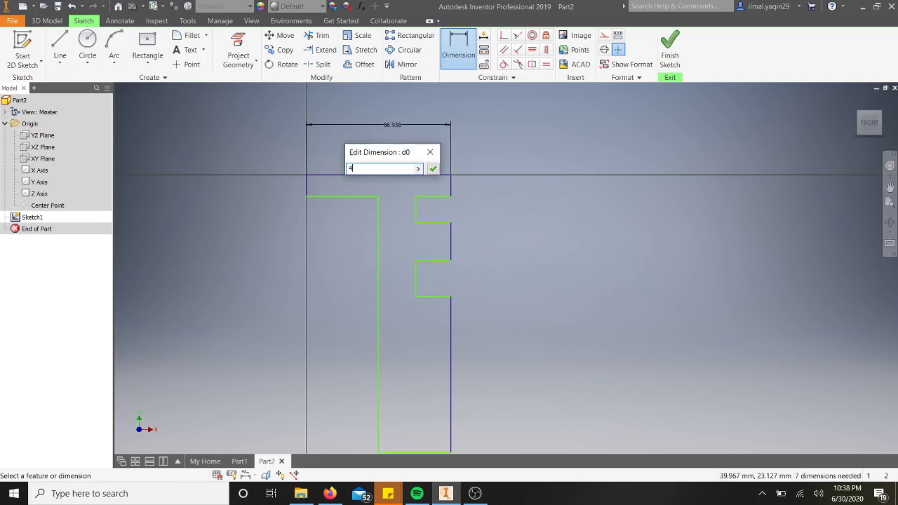
key("Return")
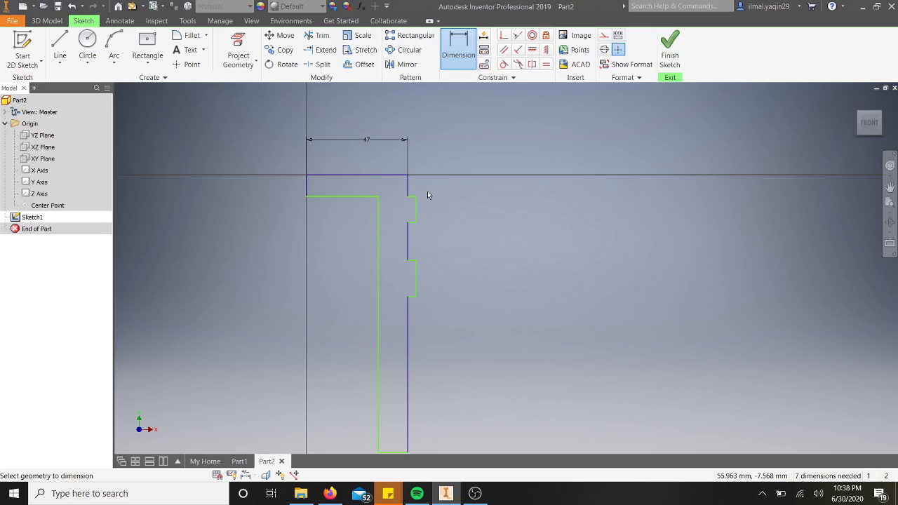
Undo the 47 mm value and set the top edge's dimension to 61 mm.
key("Escape")
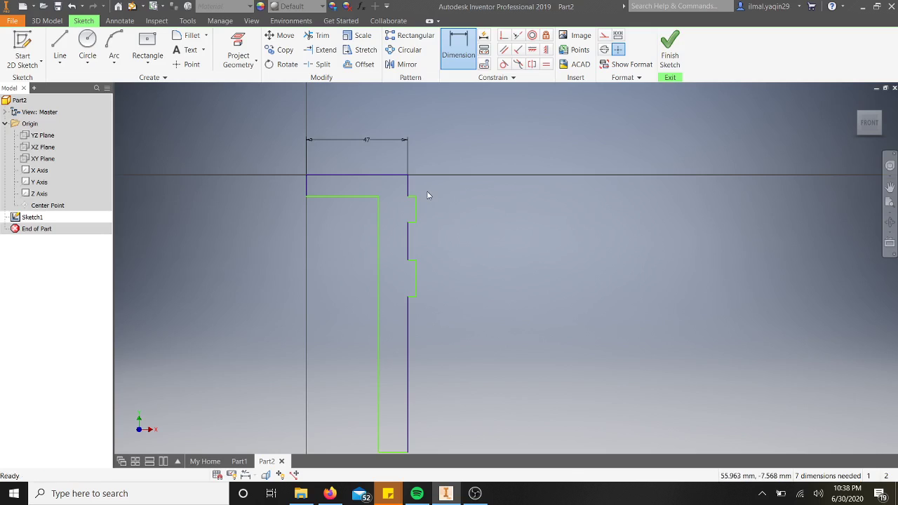
left_click(72, 5)
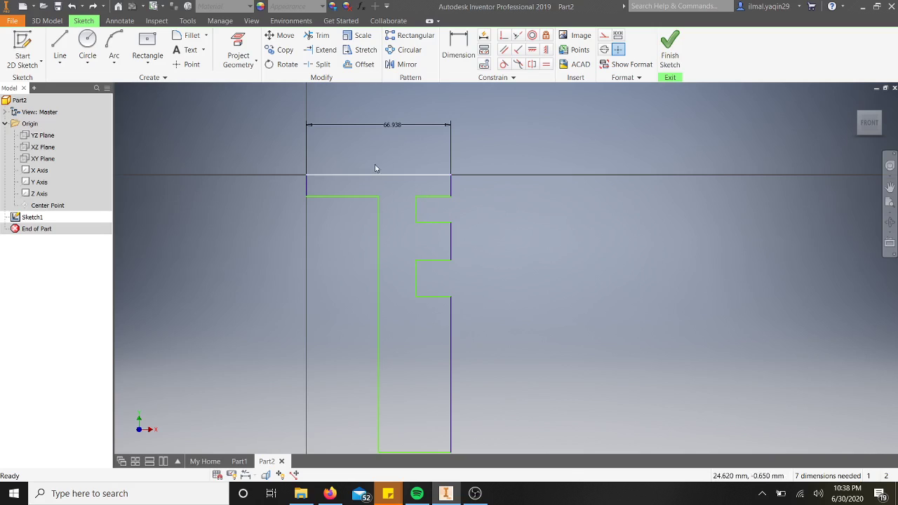
double_click(392, 127)
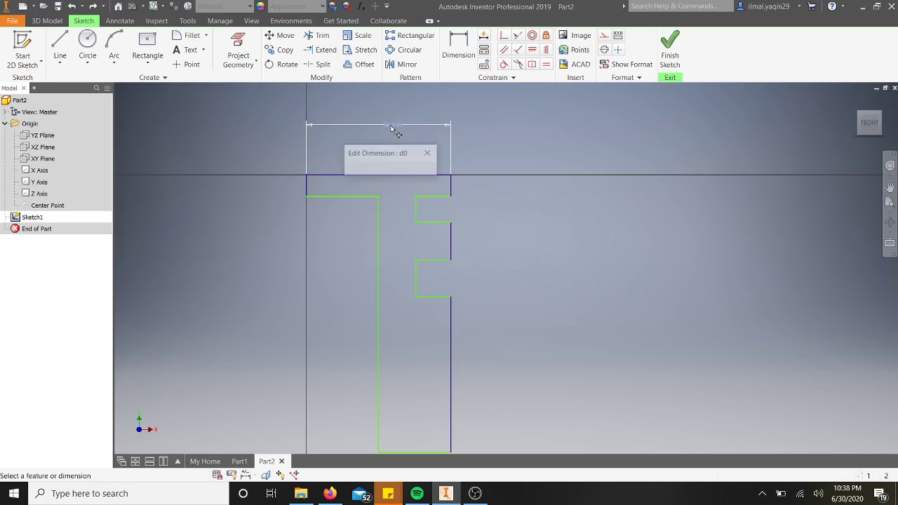
type("61")
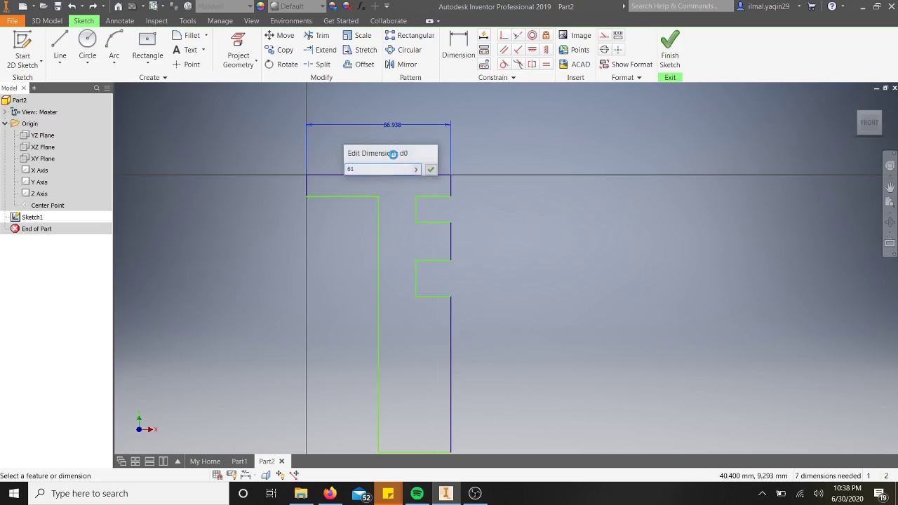
key("Return")
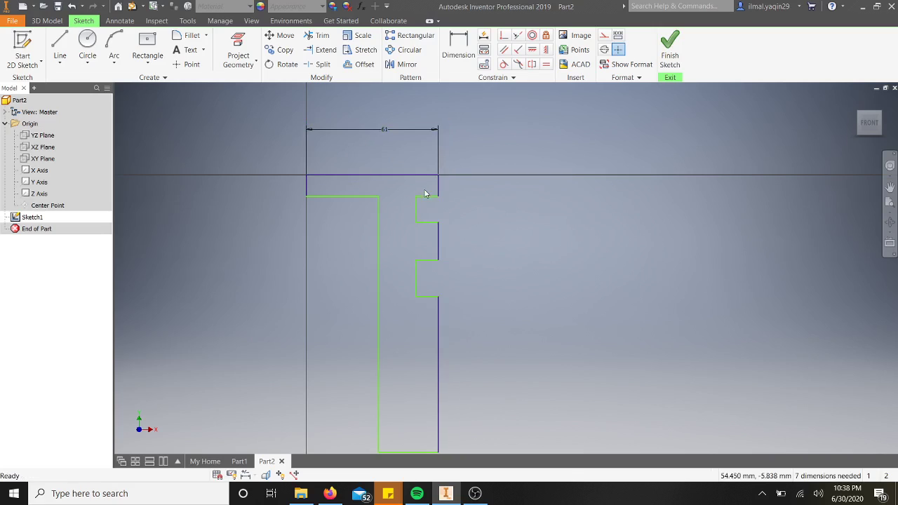
scroll(409, 310, "down", 5)
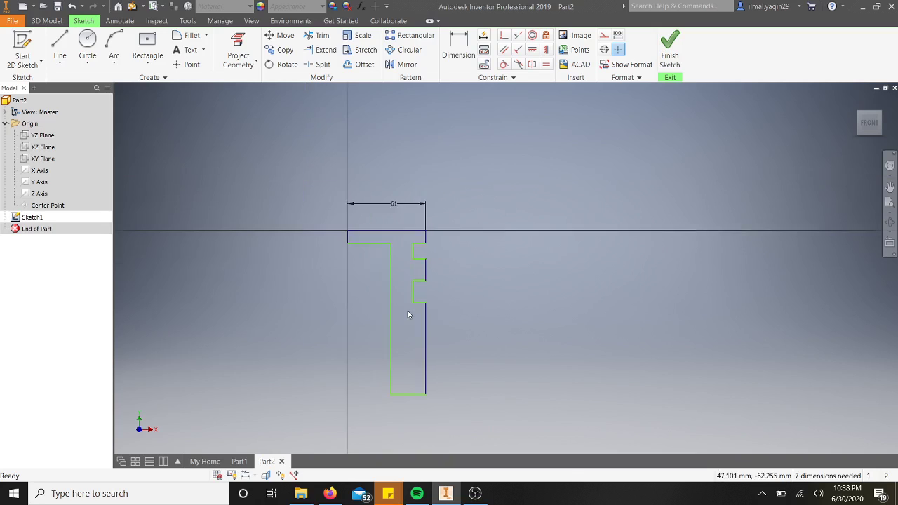
Dimension the profile's short bottom edge at 11 mm, placing the dimension below it.
scroll(398, 405, "down", 2)
scroll(405, 379, "up", 5)
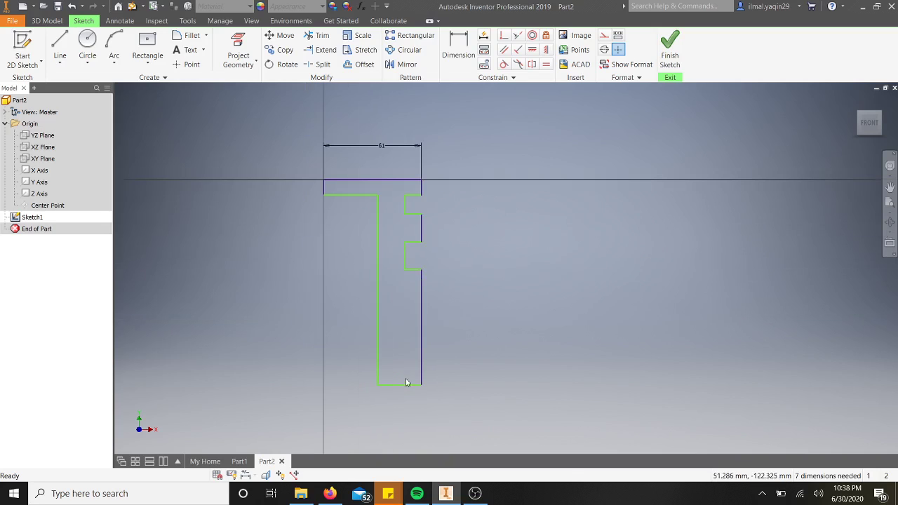
left_click(400, 385)
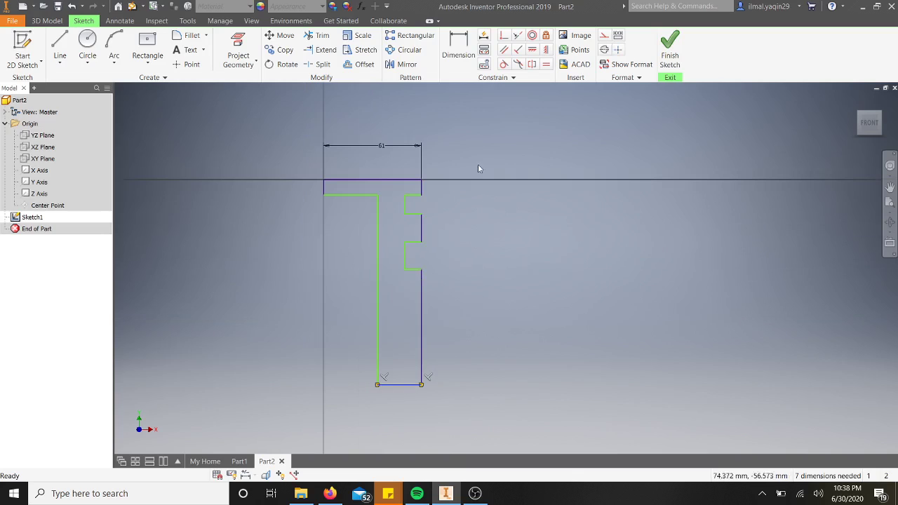
left_click(458, 48)
left_click(399, 384)
left_click(394, 414)
type("11")
key("Return")
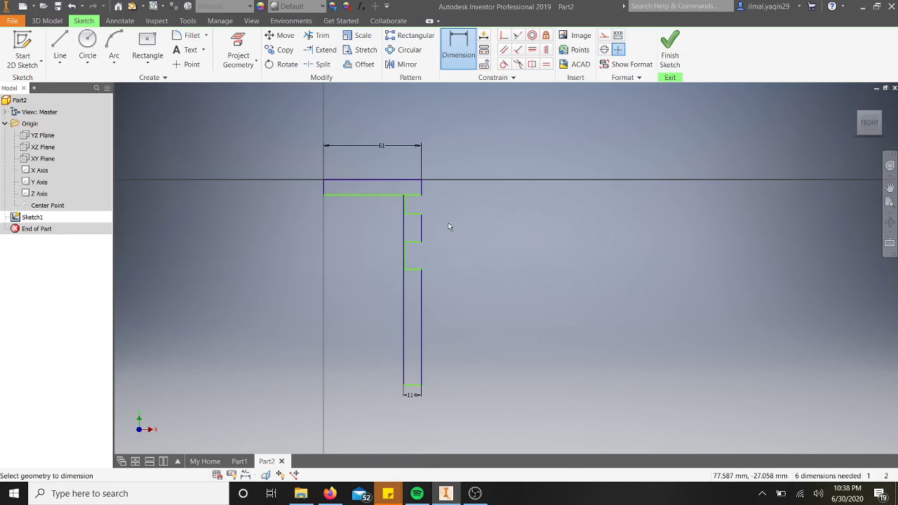
Set the profile's top edge dimension to 47 mm.
scroll(418, 216, "down", 2)
scroll(416, 212, "up", 4)
scroll(413, 204, "down", 5)
left_click(400, 183)
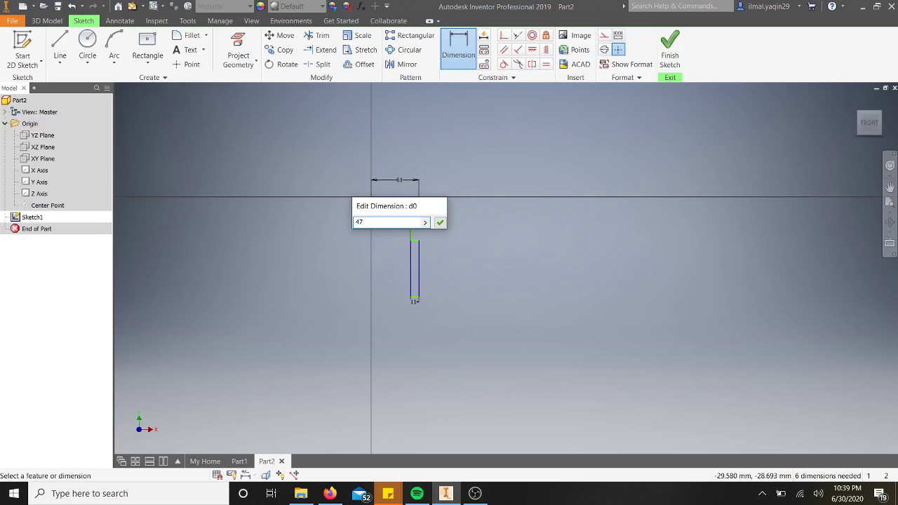
key("Return")
scroll(439, 198, "up", 5)
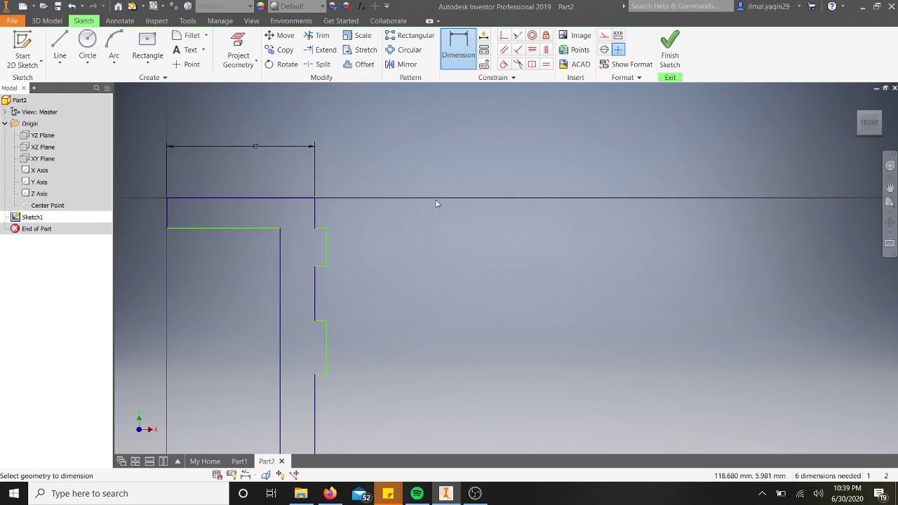
scroll(319, 203, "up", 5)
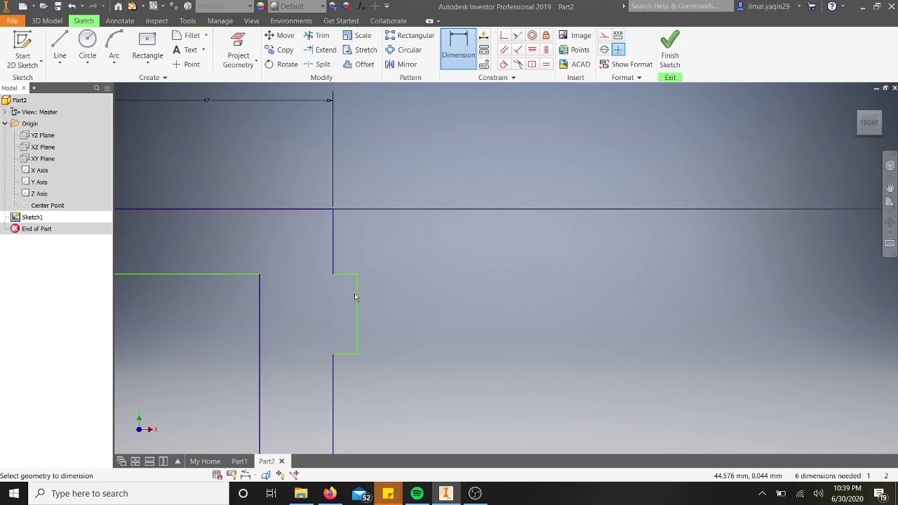
Dimension the outer edge above the first groove at 8 mm and add a dimension to the groove's upper horizontal edge.
left_click(334, 227)
left_click(411, 235)
type("8")
key("Return")
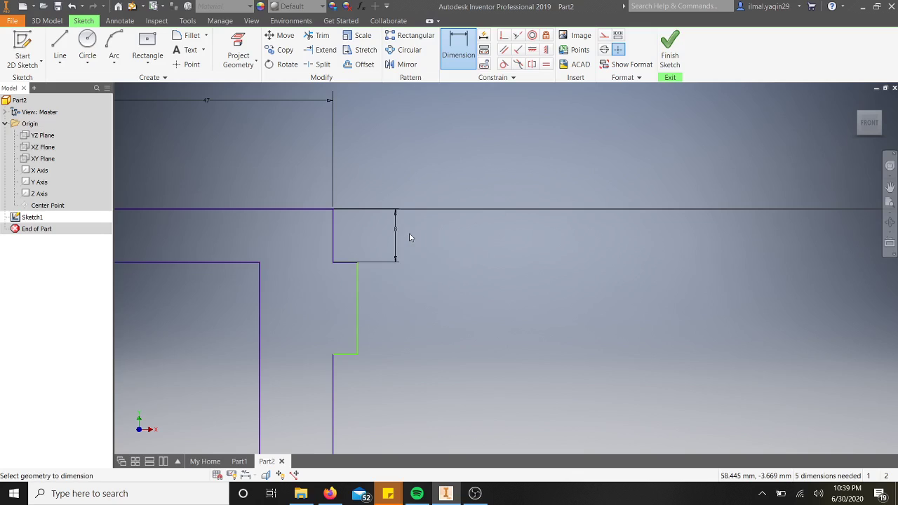
left_click(344, 265)
left_click(344, 297)
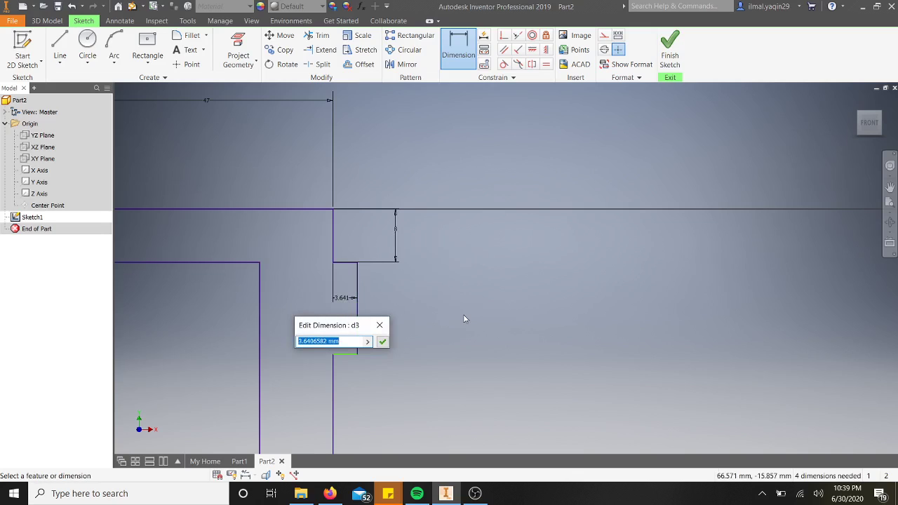
key("Return")
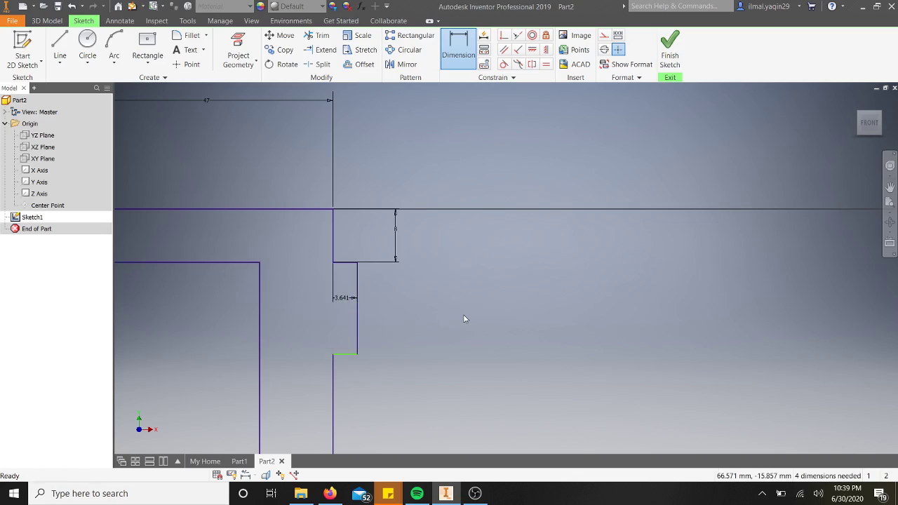
key("Escape")
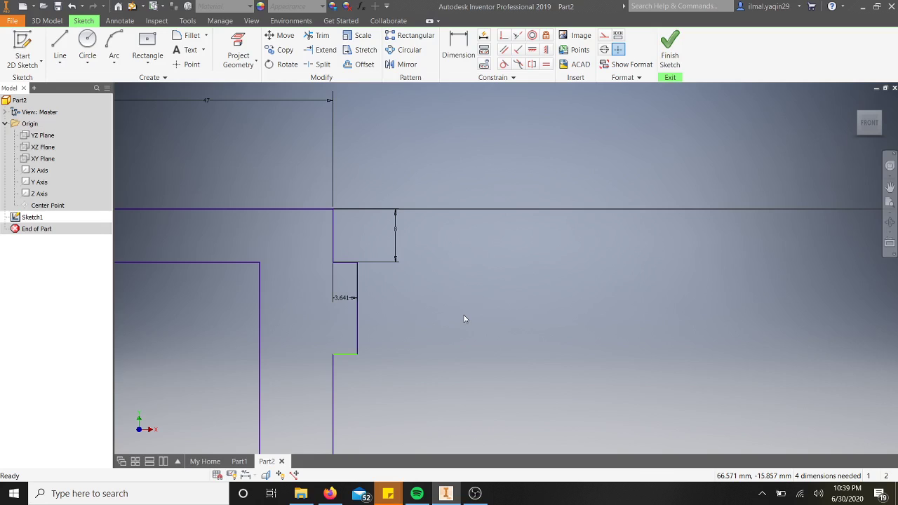
Undo the groove-depth dimension, the 8 mm dimension and the 47 mm change to the top edge.
key("ctrl+z")
key("ctrl+z")
key("ctrl+z")
key("ctrl+z")
scroll(434, 305, "down", 5)
scroll(376, 285, "up", 4)
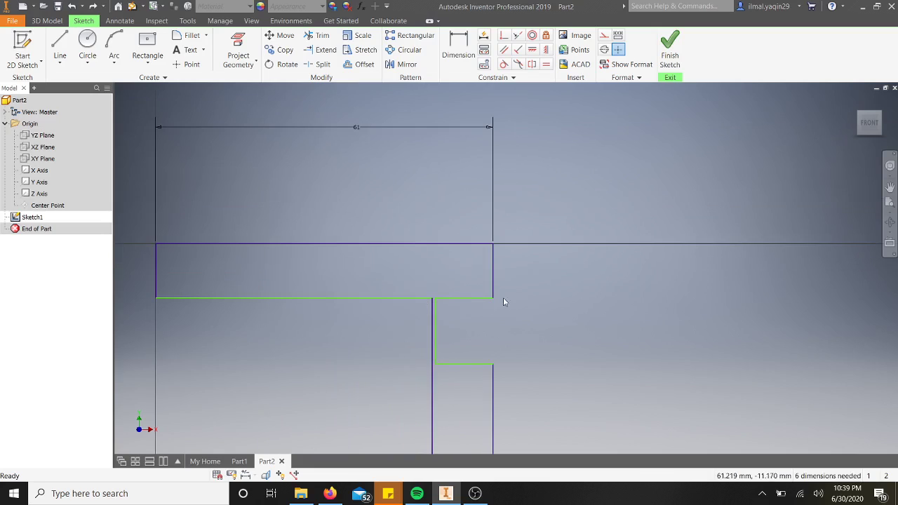
Dimension the short outer edge between the profile's top and the first groove at 8 mm.
left_click(458, 51)
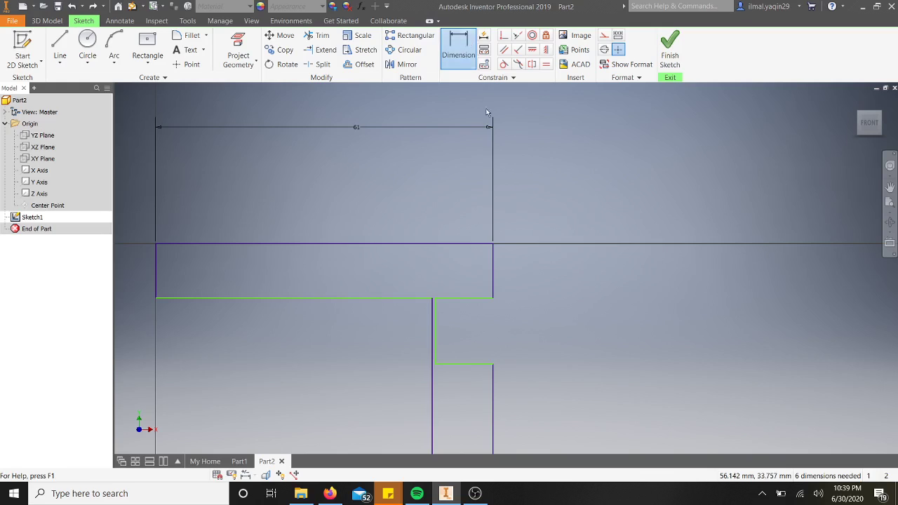
left_click(491, 261)
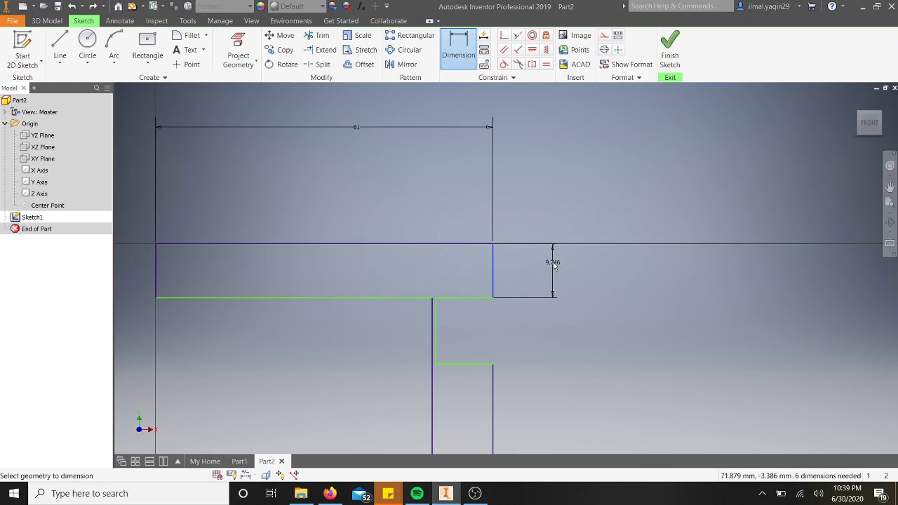
left_click(552, 263)
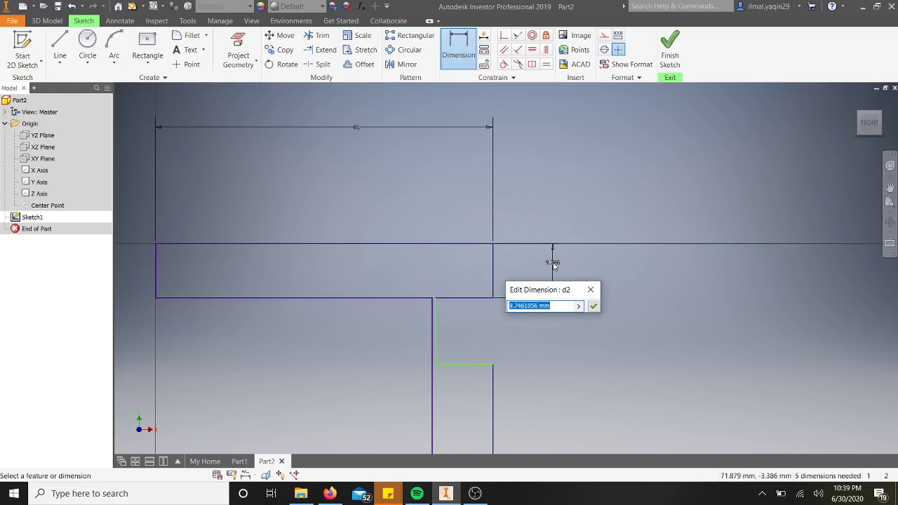
type("8")
key("Return")
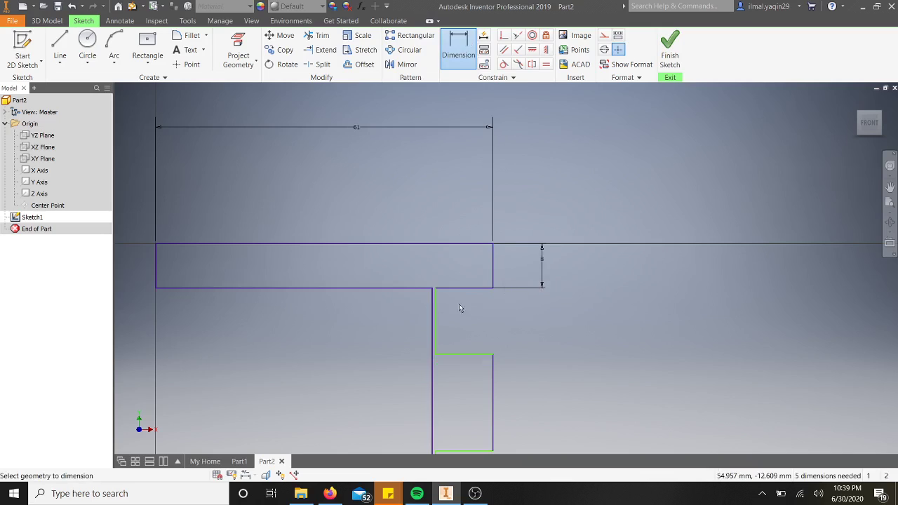
Dimension the first groove's inner vertical edge at 4 mm.
left_click(436, 316)
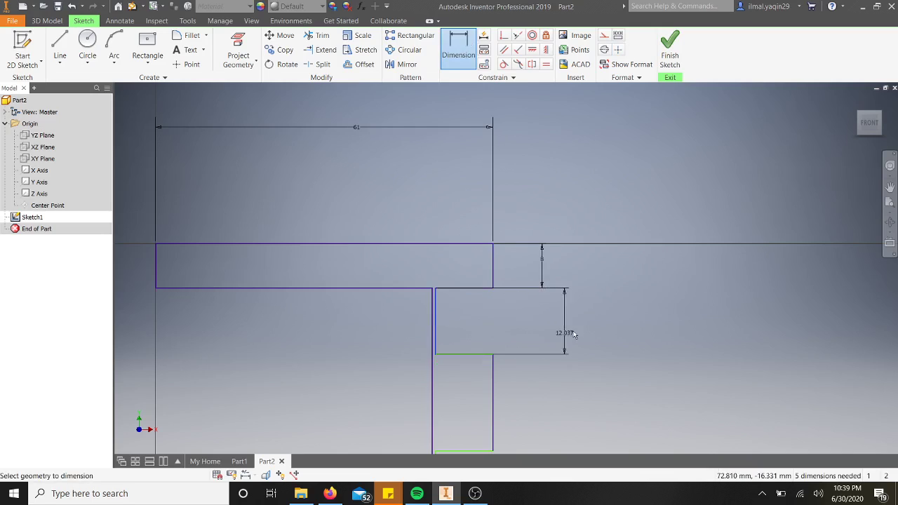
left_click(584, 324)
type("4")
key("Return")
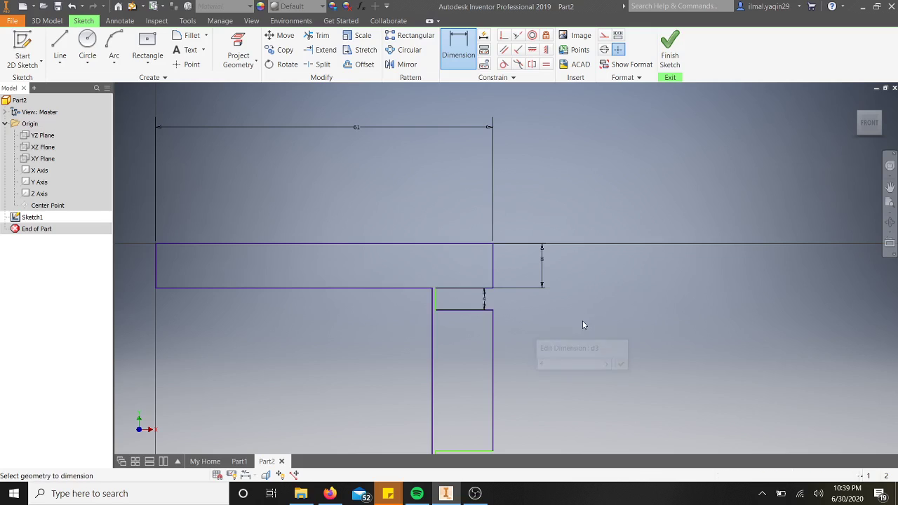
Dimension the outer edge between the two grooves at 4 mm and the second groove's inner vertical edge at 4 mm.
scroll(528, 347, "up", 3)
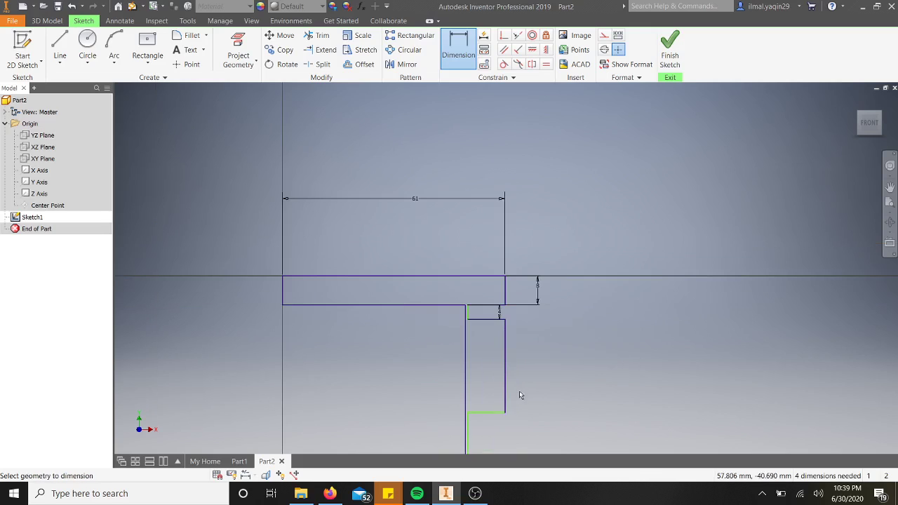
left_click(506, 372)
left_click(550, 364)
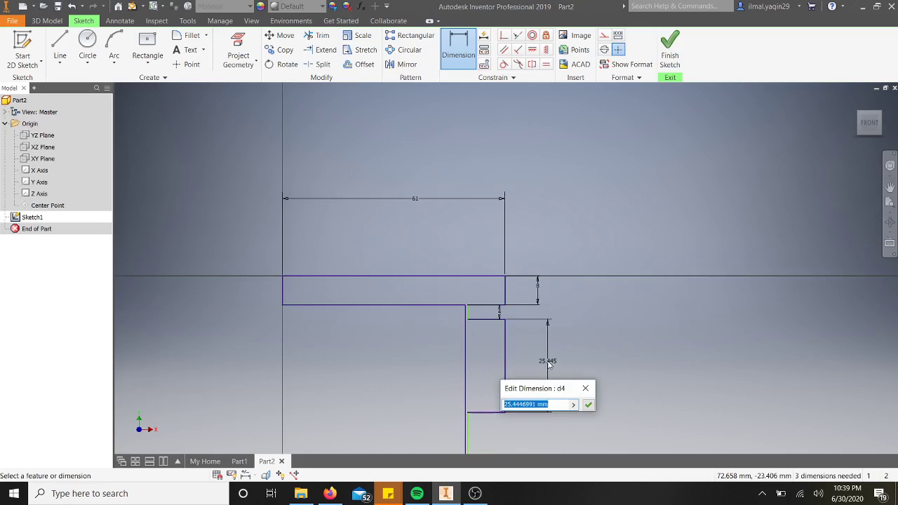
type("4")
key("Return")
left_click(468, 373)
left_click(535, 361)
type("4")
key("Return")
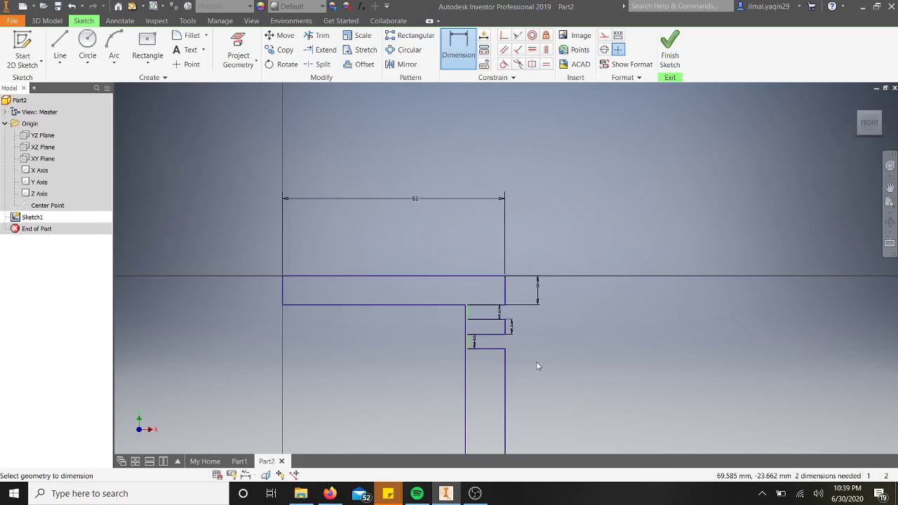
Dimension the long outer wall below the second groove at 67 mm.
scroll(526, 358, "up", 6)
scroll(517, 405, "down", 4)
left_click(496, 407)
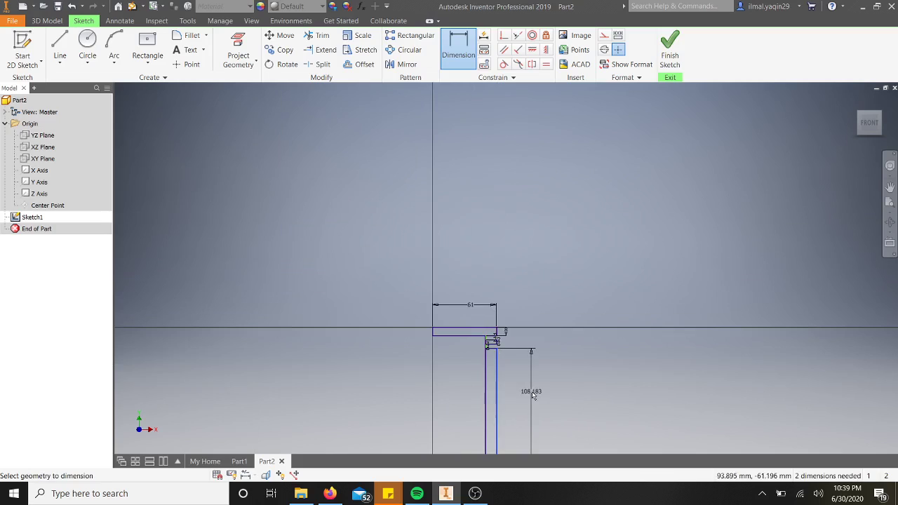
left_click(533, 394)
type("6")
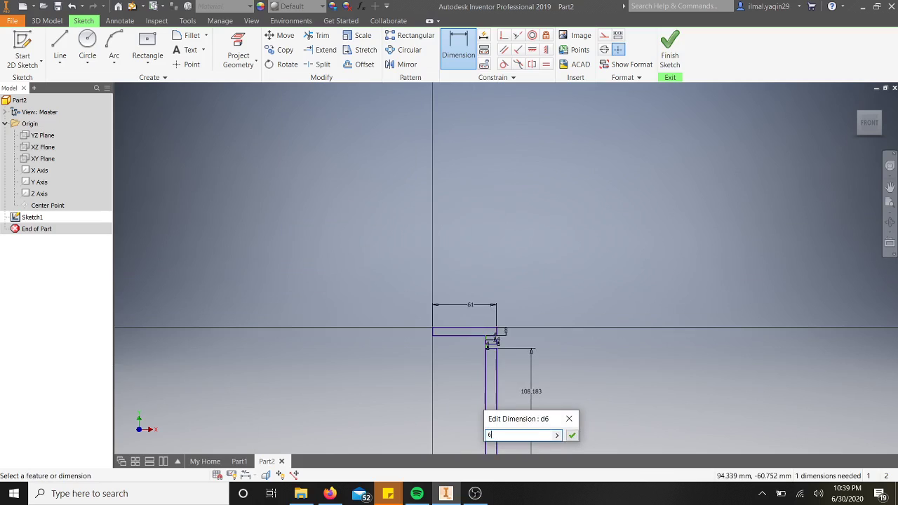
type("7")
key("Return")
Dimension the first groove's upper horizontal edge at 4 mm to set the groove depth.
scroll(512, 340, "down", 5)
scroll(490, 336, "up", 6)
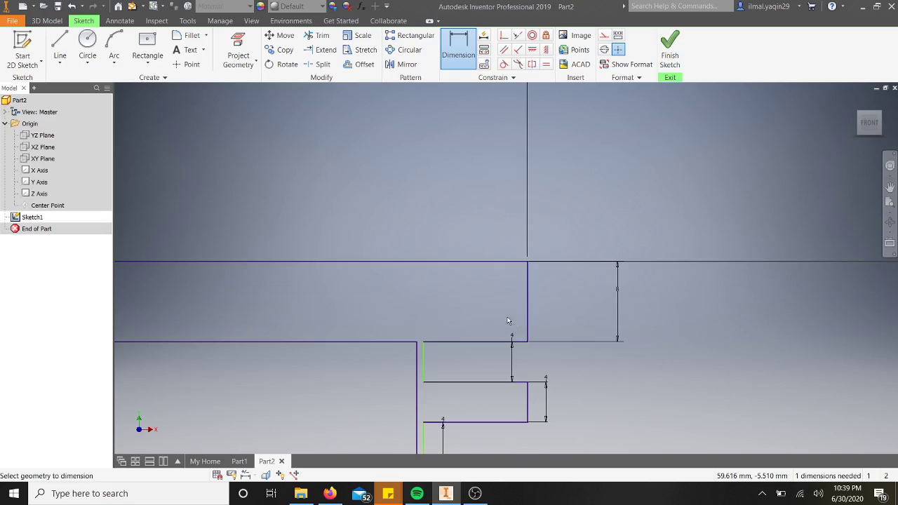
left_click(475, 341)
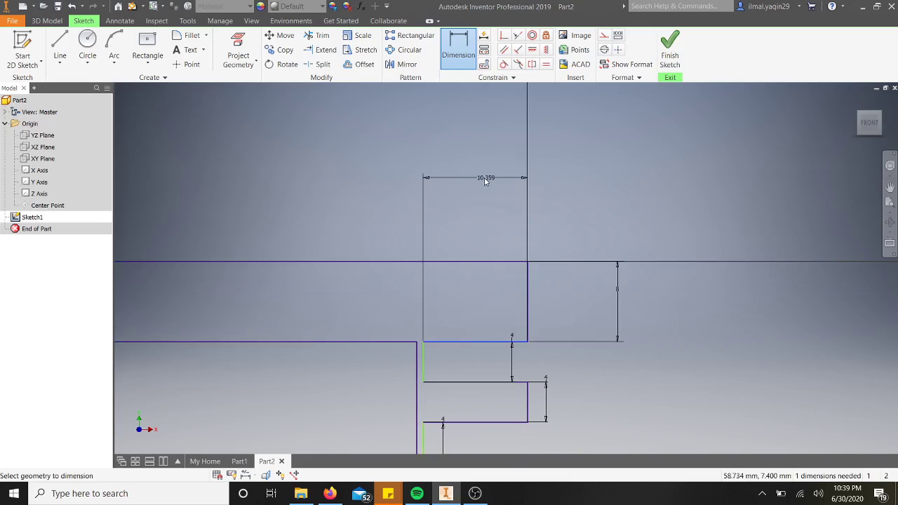
left_click(484, 177)
type("4")
key("Return")
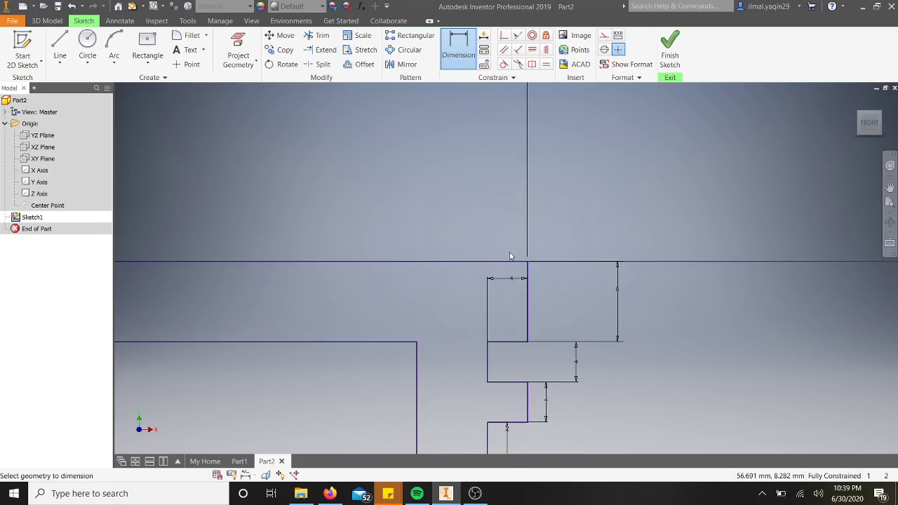
Set the profile's top edge dimension to 43 mm.
scroll(510, 386, "up", 3)
scroll(510, 385, "down", 5)
scroll(510, 386, "down", 2)
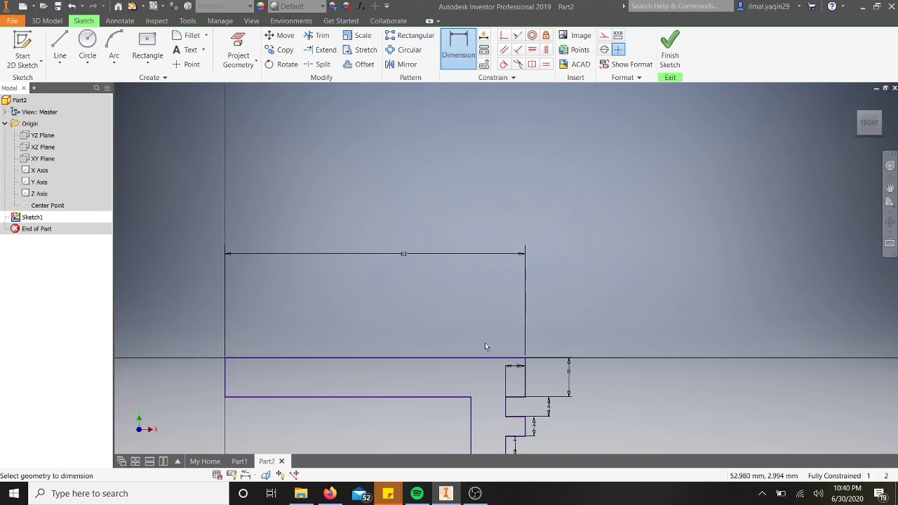
double_click(405, 254)
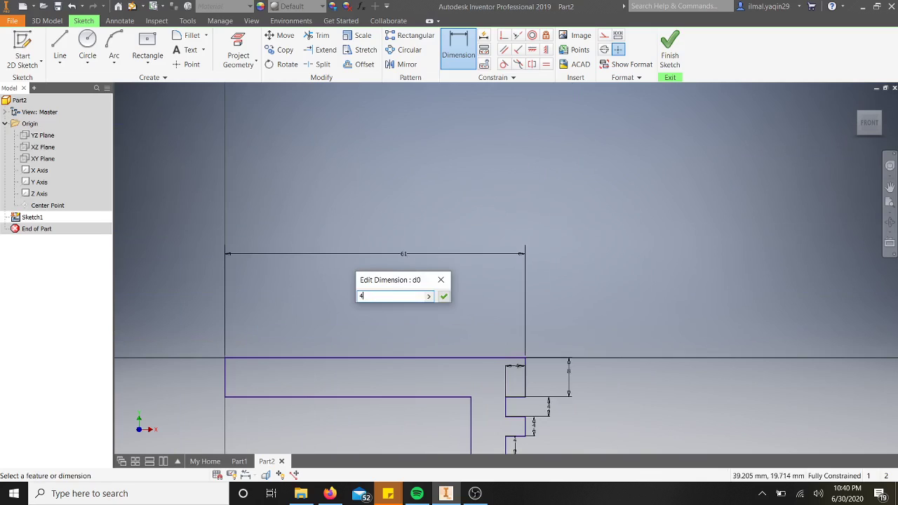
key("Return")
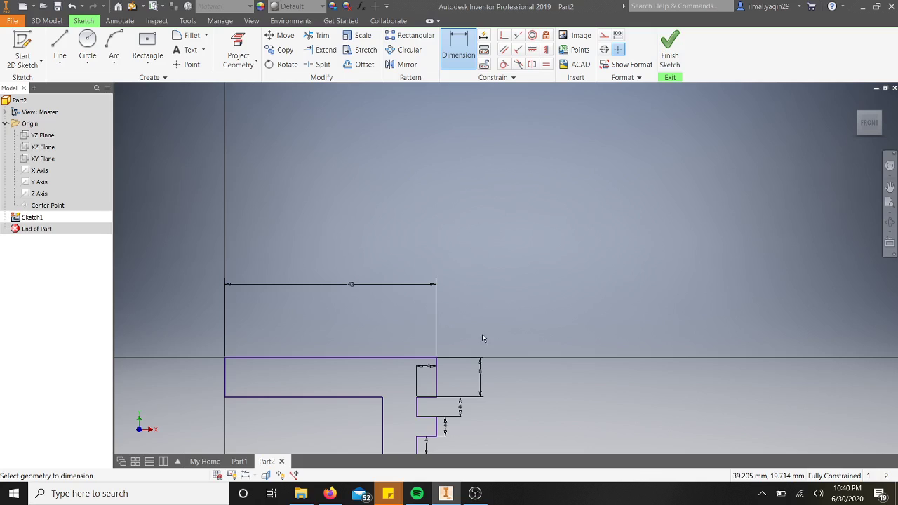
Finish the fully dimensioned piston half-profile sketch.
scroll(501, 387, "up", 1)
scroll(440, 424, "down", 3)
scroll(440, 424, "down", 3)
scroll(445, 442, "up", 2)
scroll(381, 341, "up", 3)
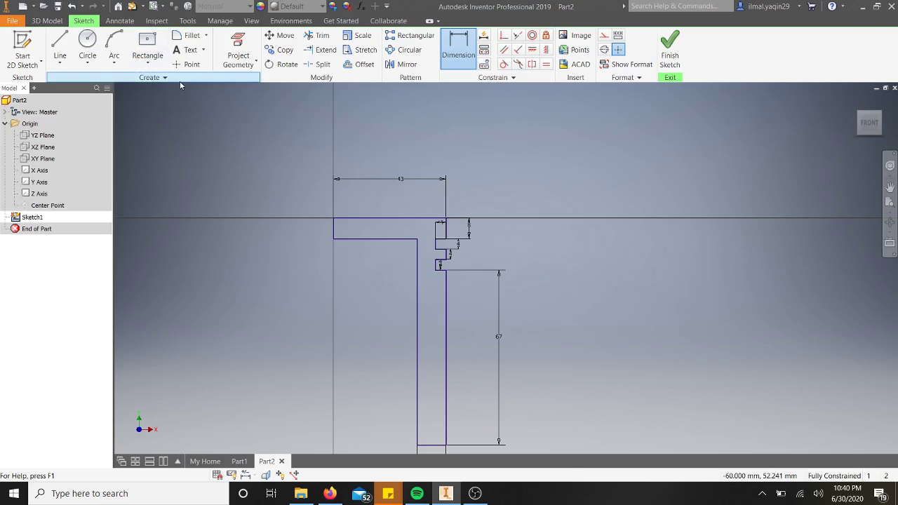
left_click(670, 56)
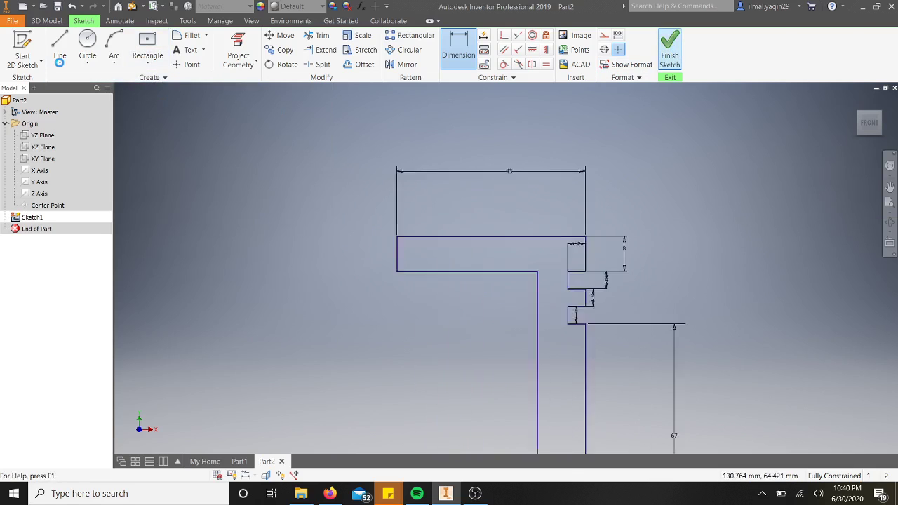
Revolve the half-profile with Full extents around the short vertical centreline edge of the crown to form the piston solid.
left_click(87, 47)
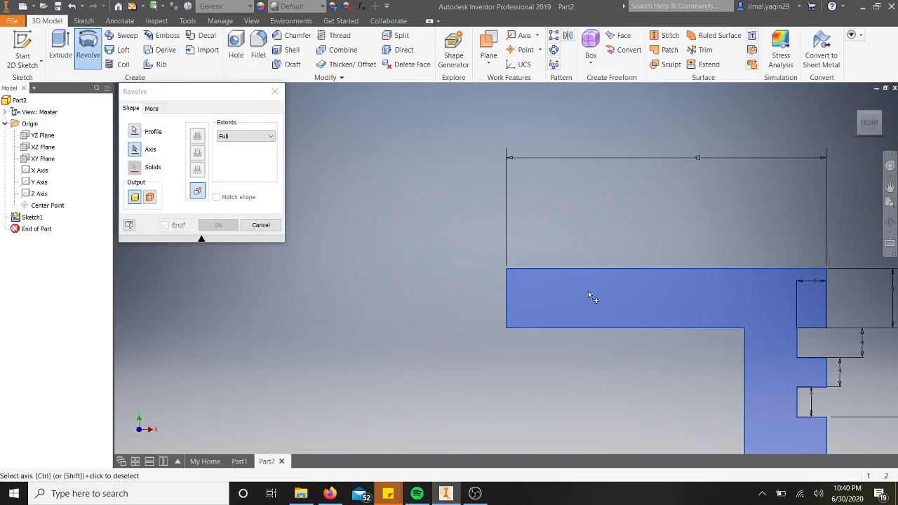
left_click(136, 150)
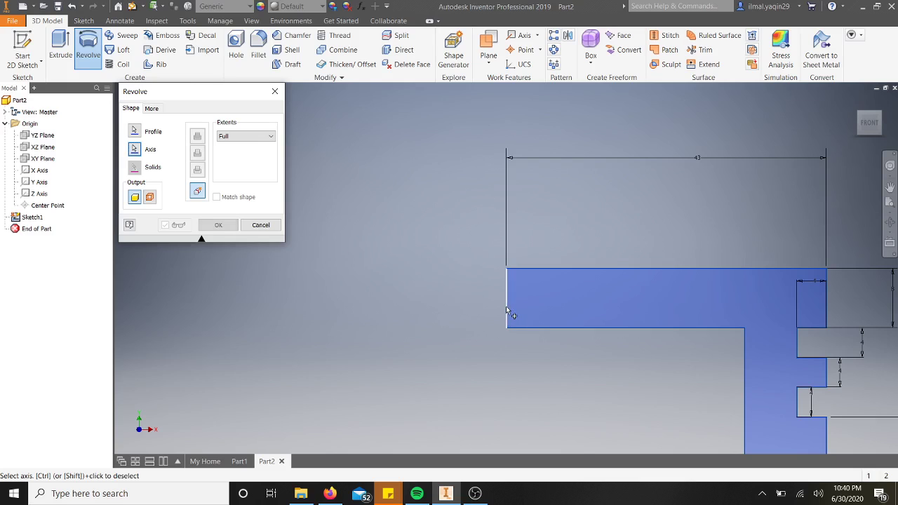
left_click(506, 309)
scroll(531, 225, "up", 10)
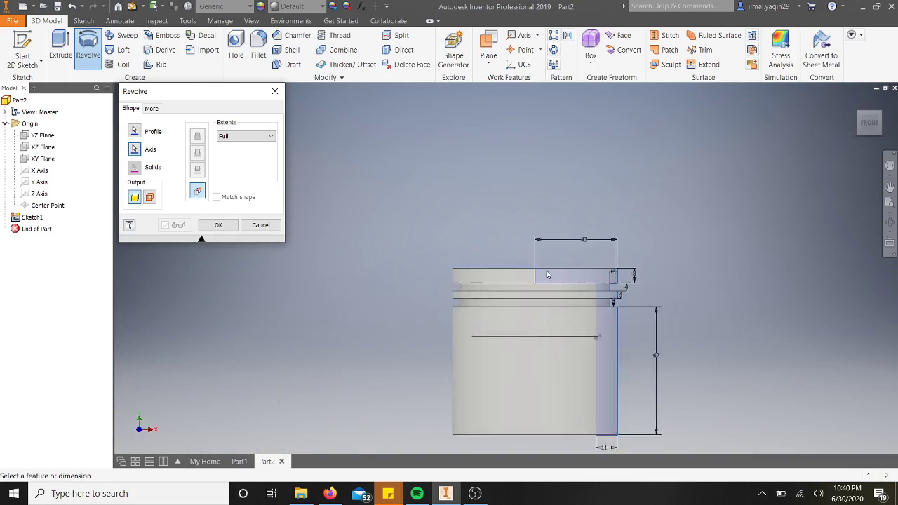
scroll(624, 289, "down", 5)
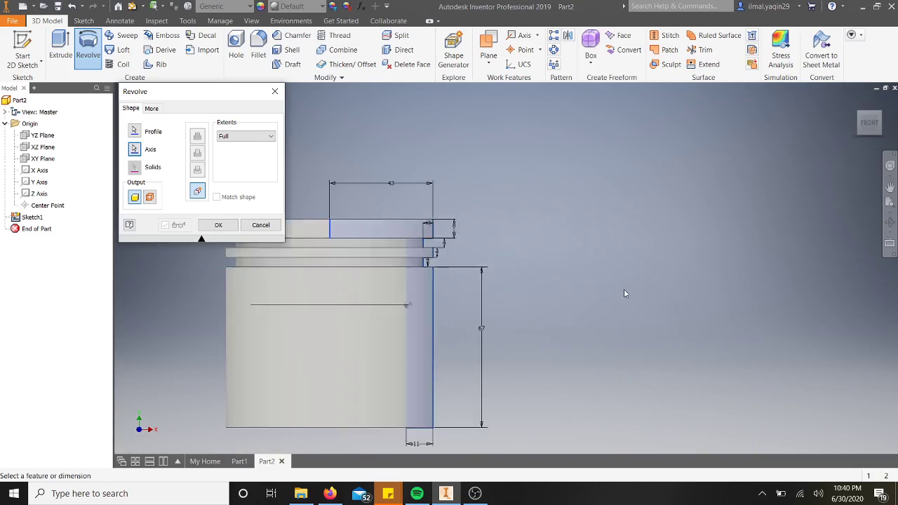
scroll(523, 302, "up", 4)
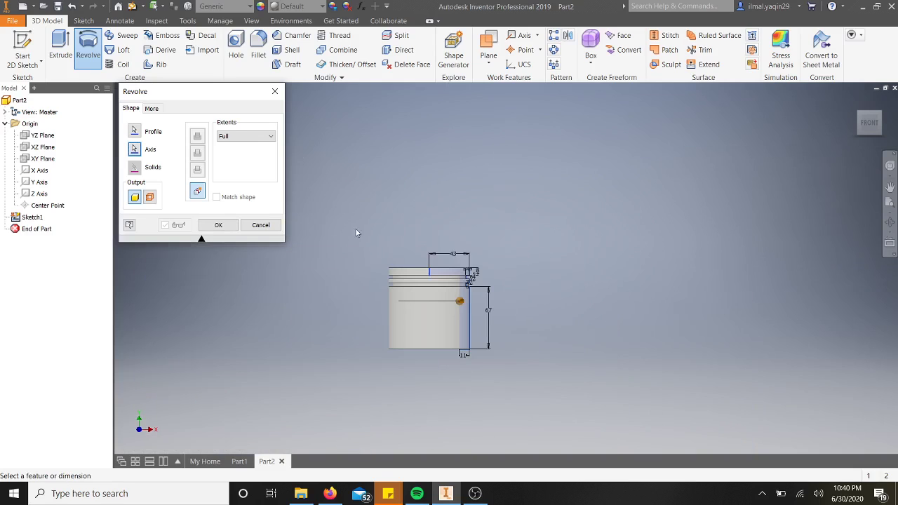
left_click(227, 228)
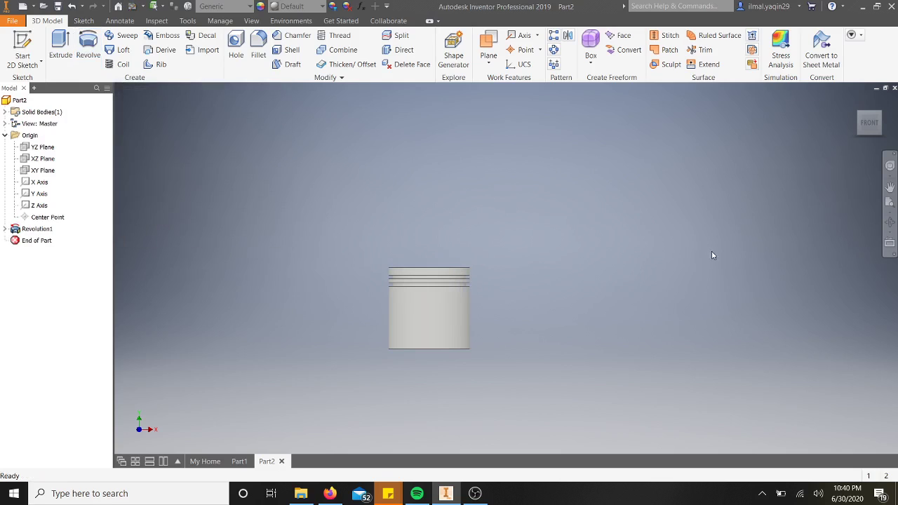
left_click(889, 222)
left_click_drag(470, 313, 559, 281)
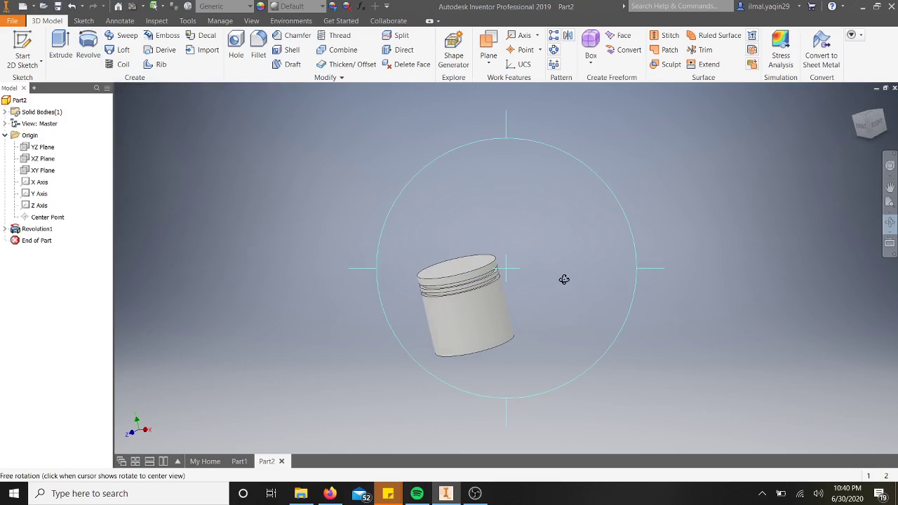
key("Escape")
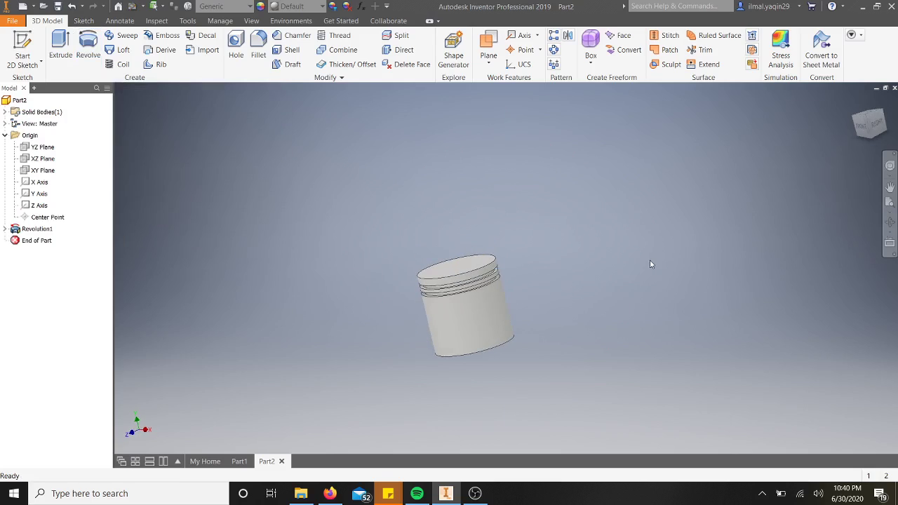
left_click(488, 63)
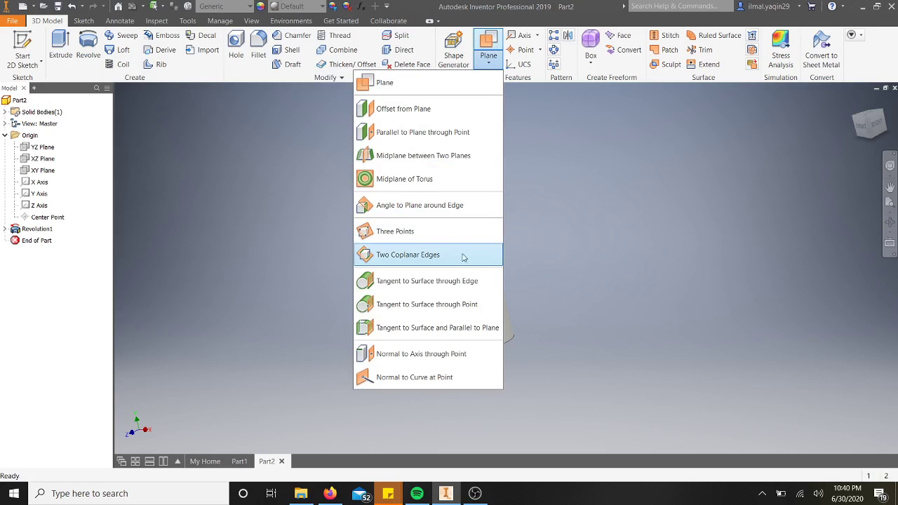
left_click(458, 327)
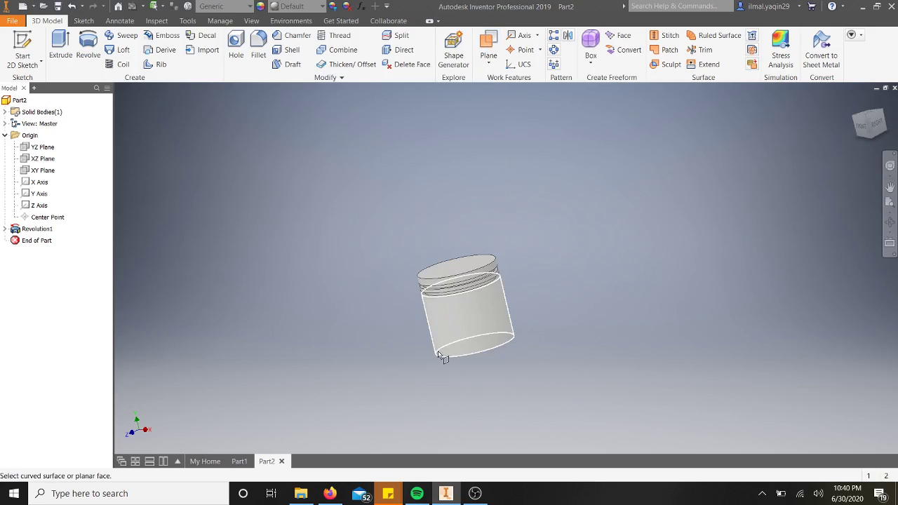
left_click(862, 133)
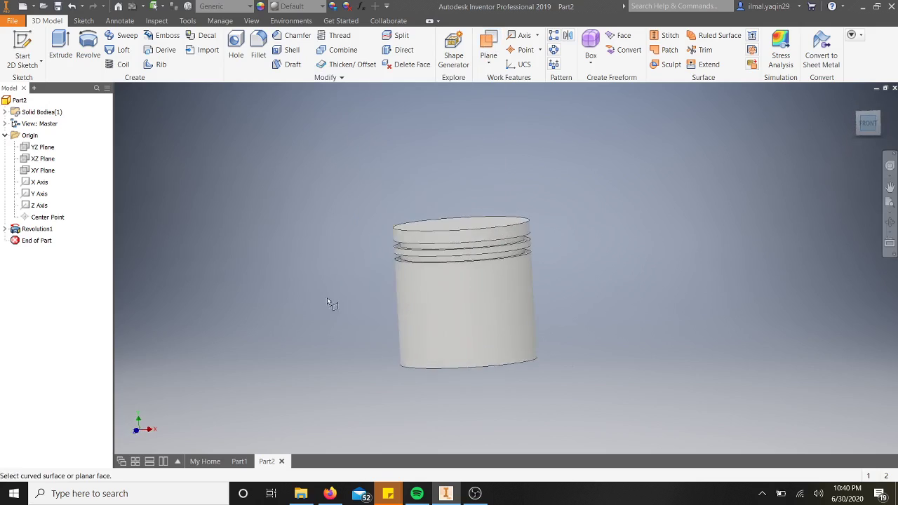
left_click(42, 170)
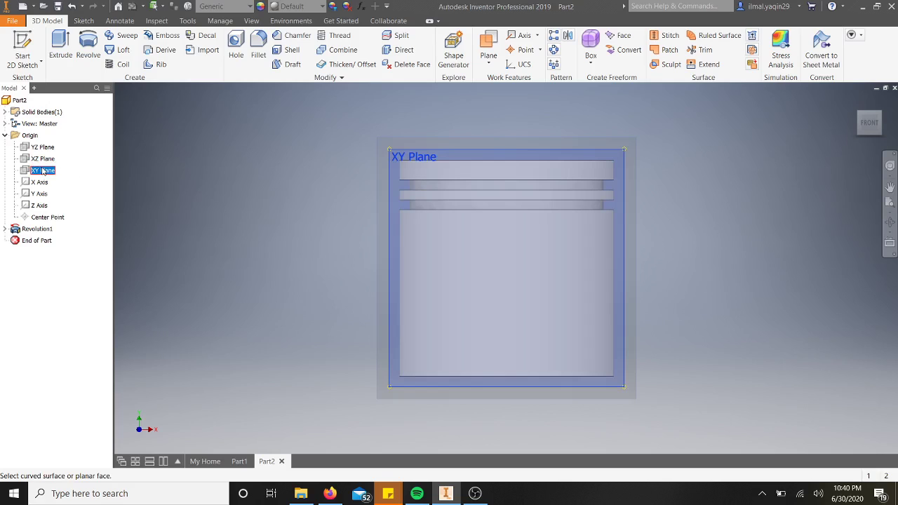
left_click(487, 64)
left_click(461, 327)
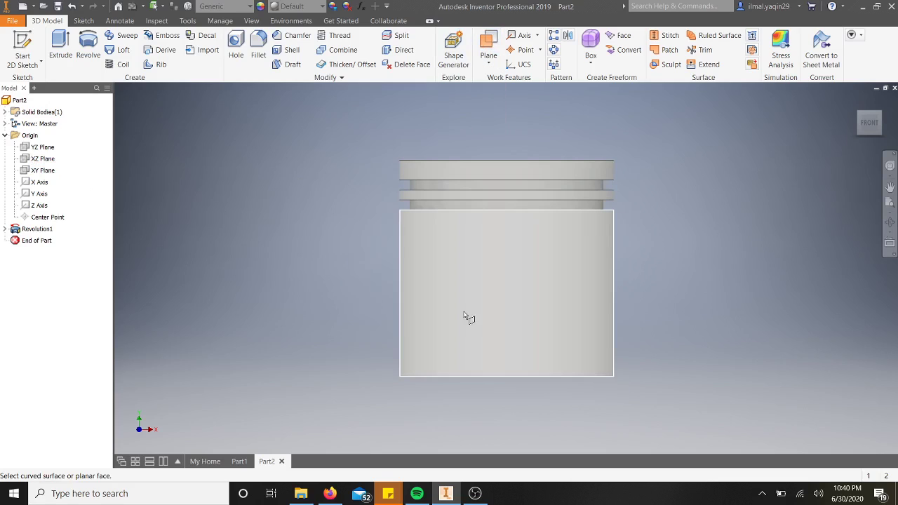
left_click(514, 301)
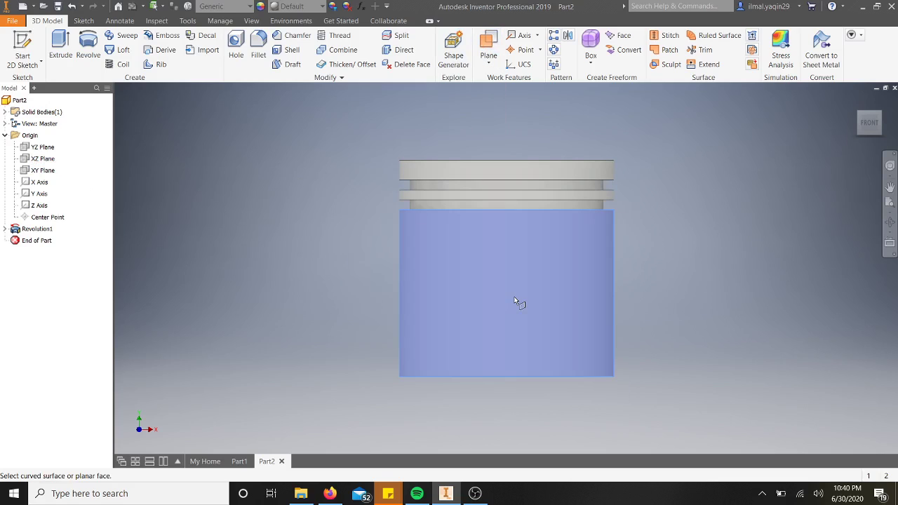
Create a work plane tangent to the piston's outer skirt surface and parallel to the XY plane.
left_click(488, 63)
left_click(443, 329)
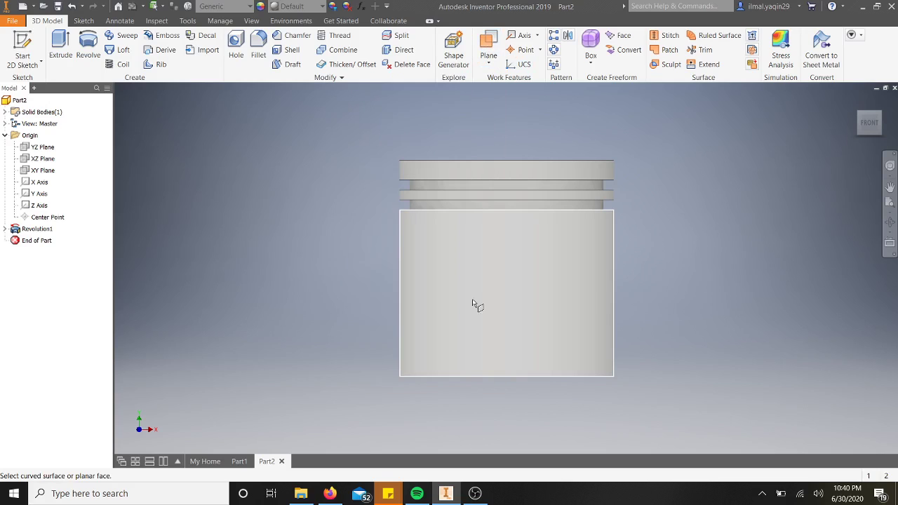
left_click(521, 289)
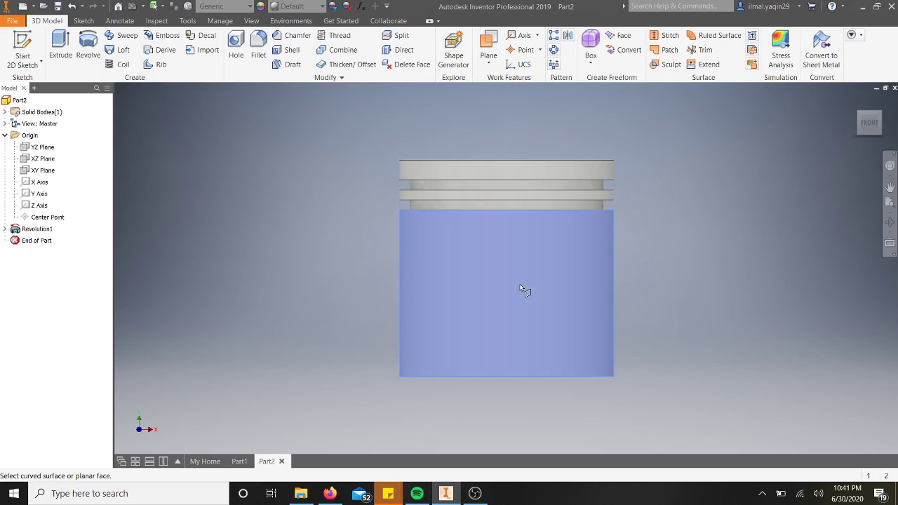
left_click(44, 171)
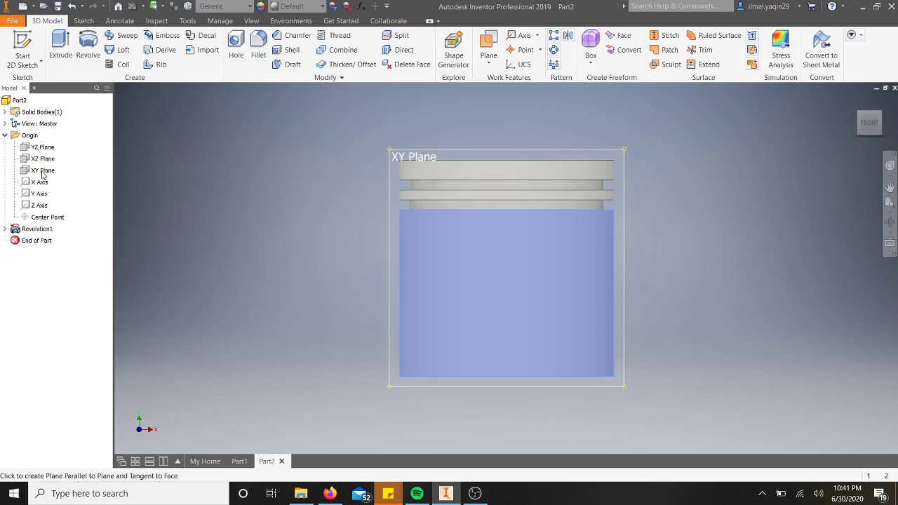
left_click(557, 346)
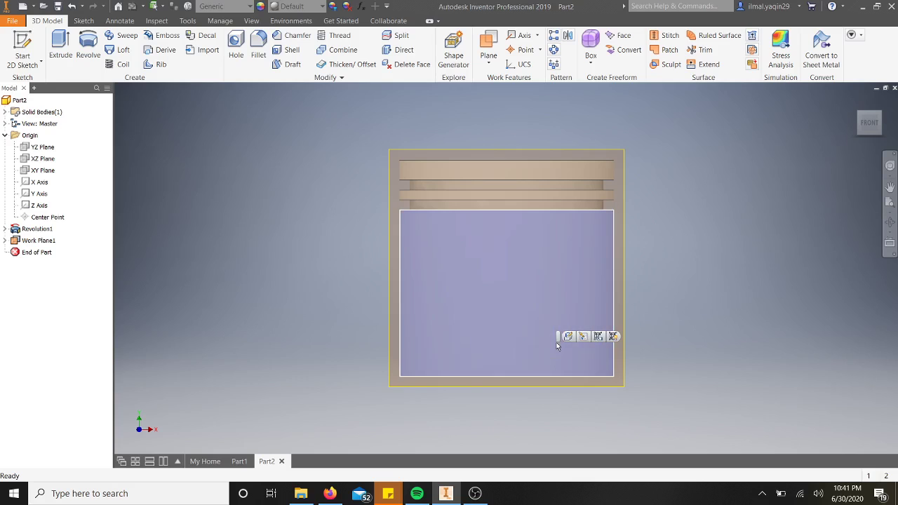
left_click(713, 293)
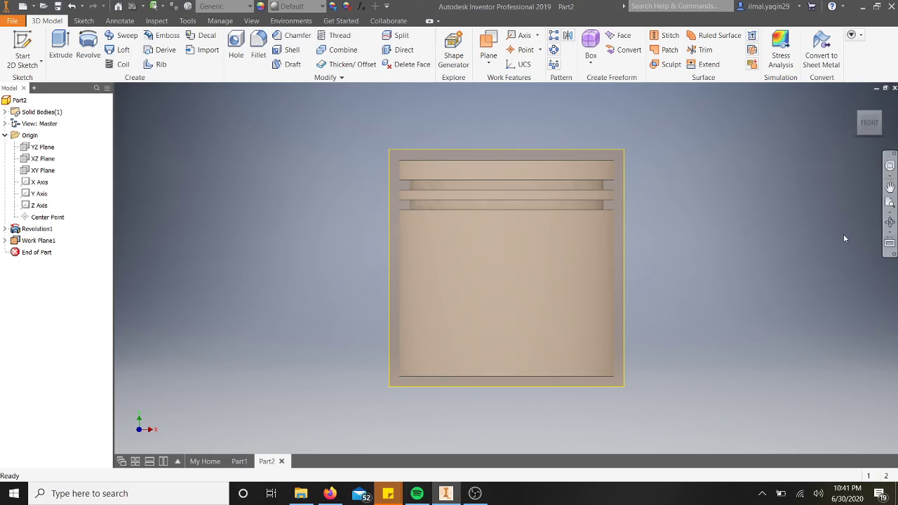
Start a new sketch on the work plane tangent to the piston skirt, viewed from the front.
left_click(889, 221)
left_click_drag(560, 281, 585, 287)
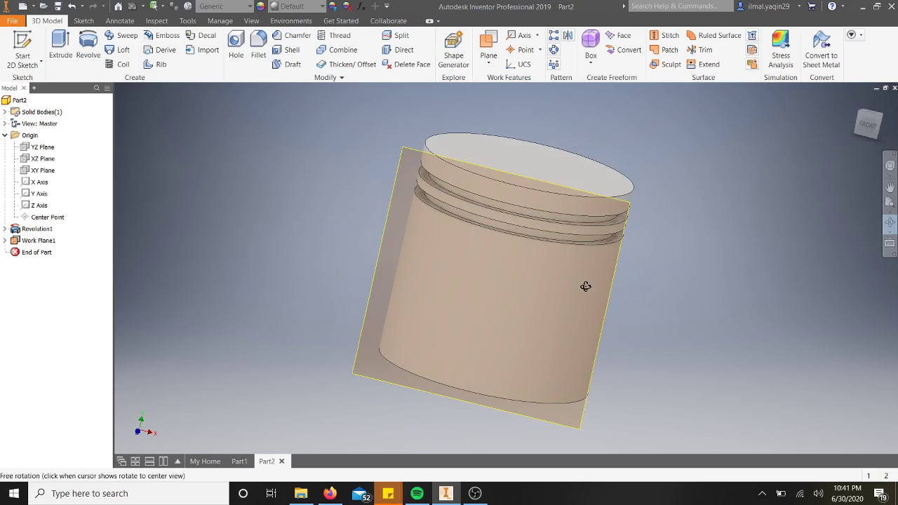
left_click(864, 128)
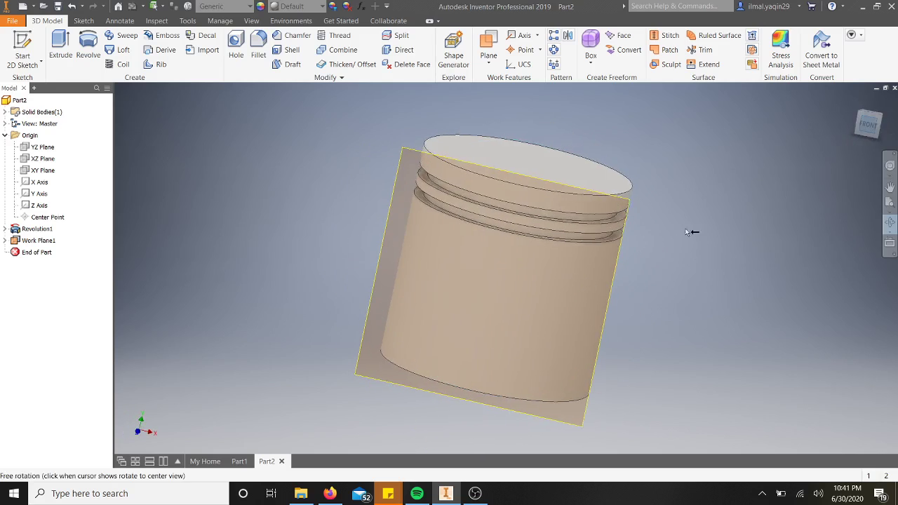
key("Escape")
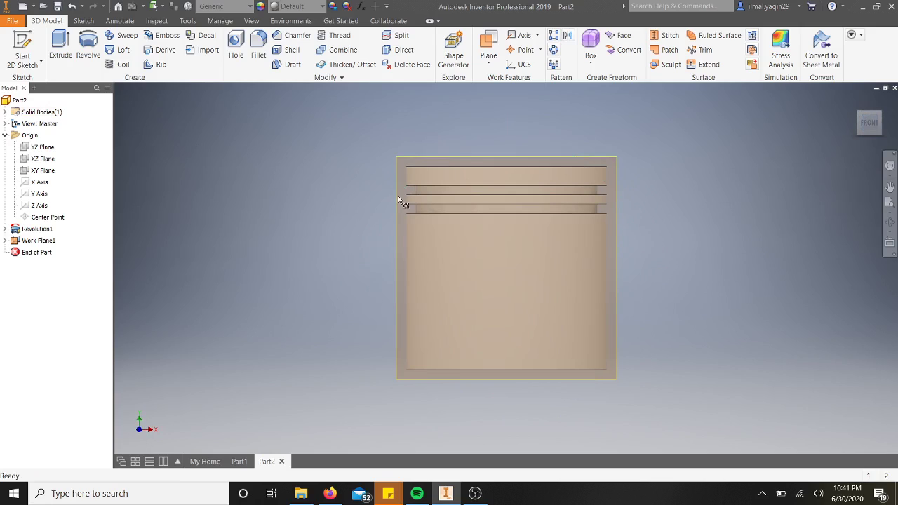
left_click(411, 155)
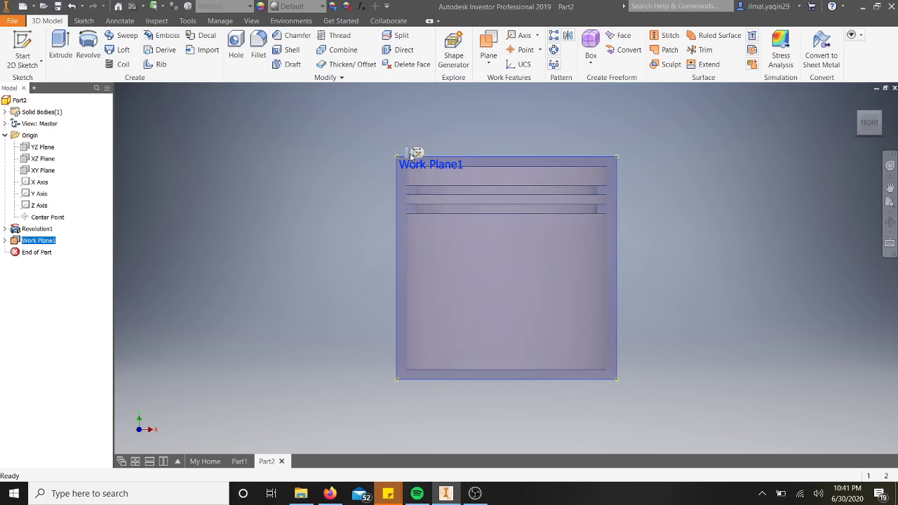
left_click(415, 153)
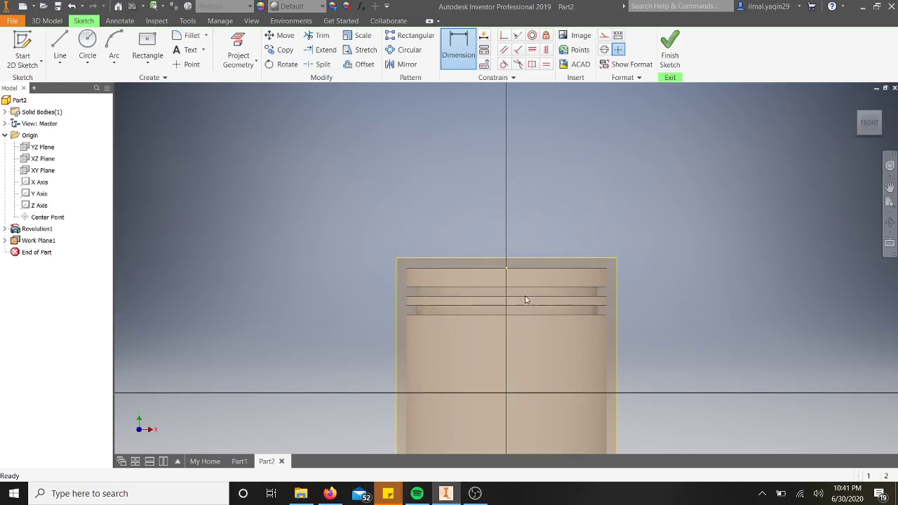
Draw a 24 mm diameter circle centred on the sketch origin on the piston skirt.
scroll(526, 297, "down", 3)
scroll(521, 320, "up", 3)
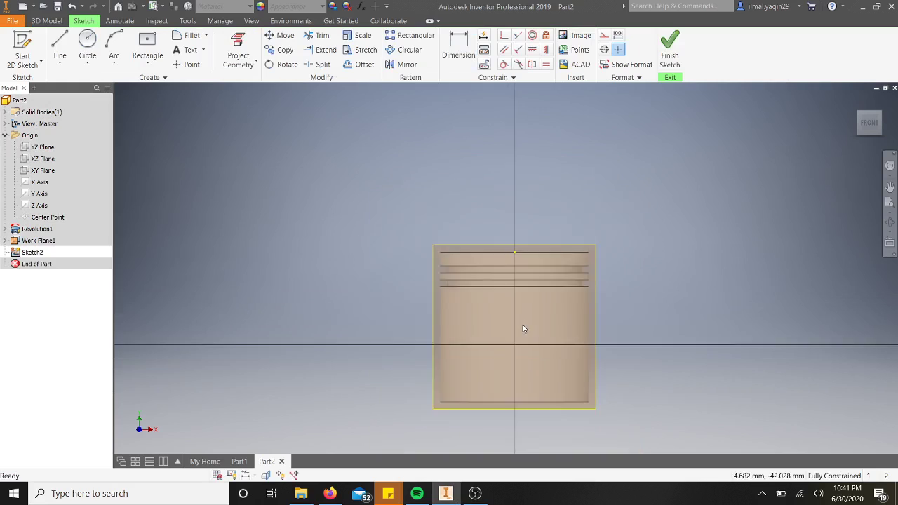
scroll(520, 344, "up", 3)
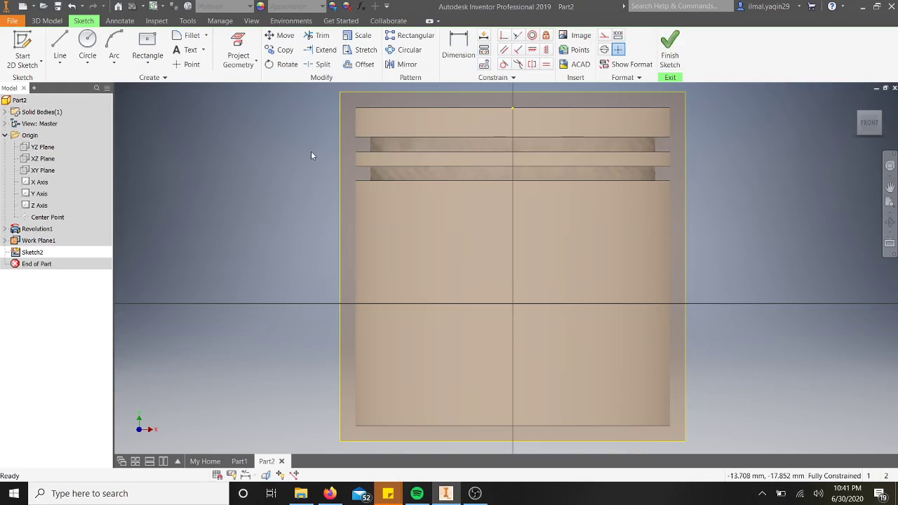
left_click(87, 44)
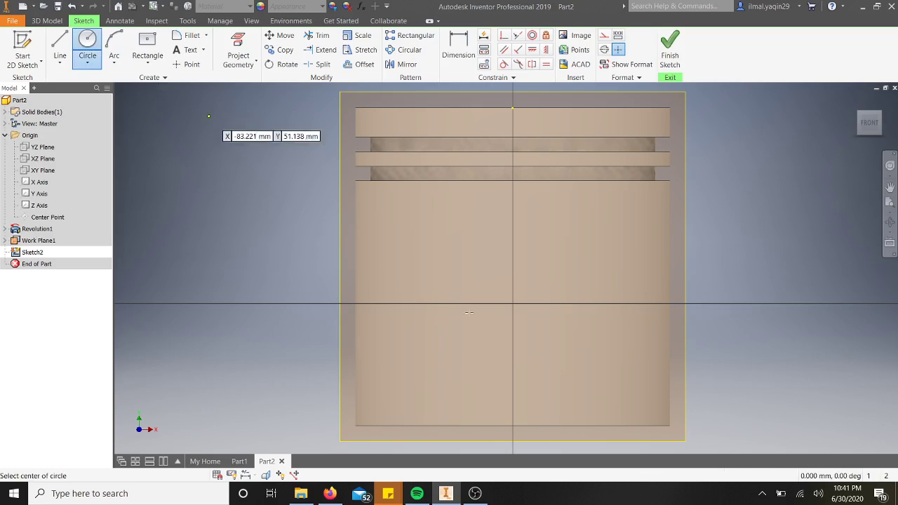
left_click(511, 302)
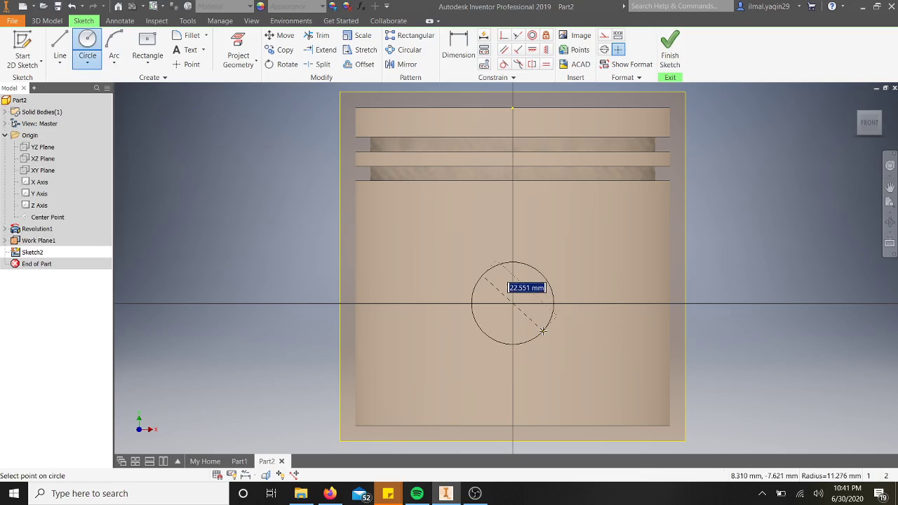
type("24")
key("Return")
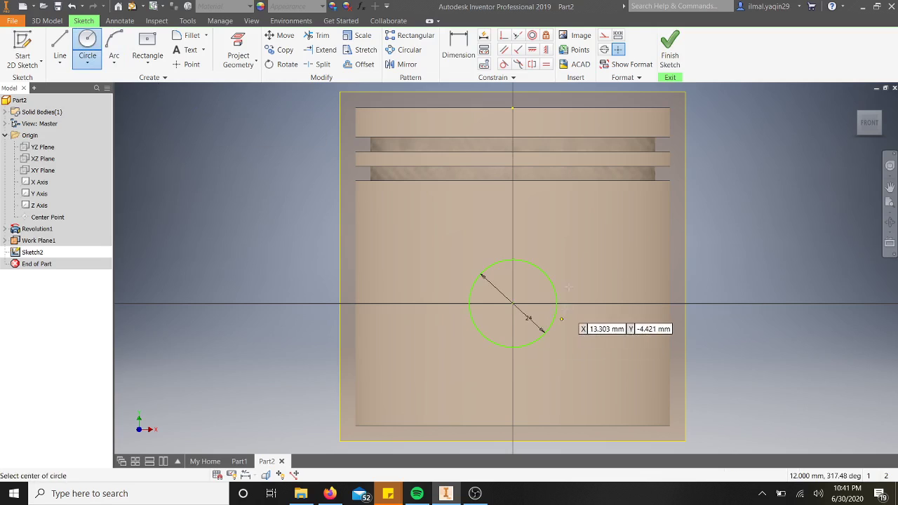
Draw a two-point center rectangle centred on the 24 mm circle, 42 mm wide and about 30 mm high.
left_click(148, 65)
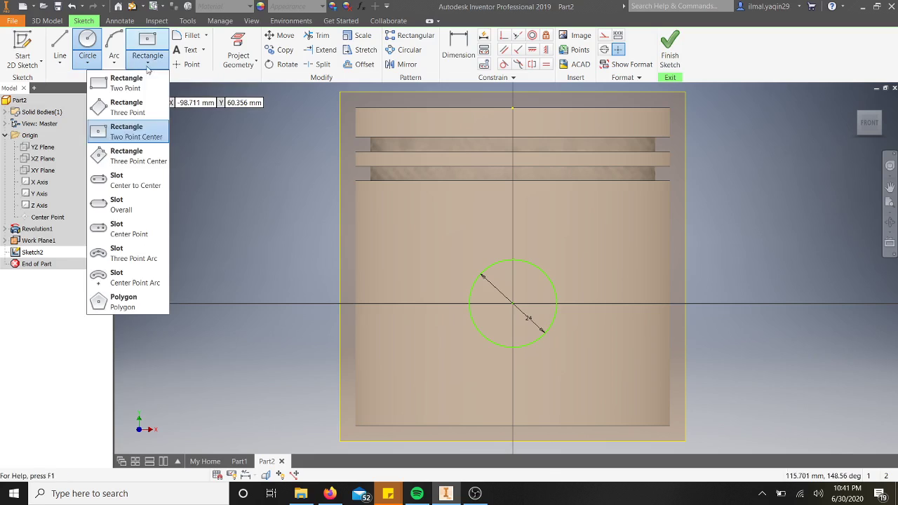
left_click(133, 131)
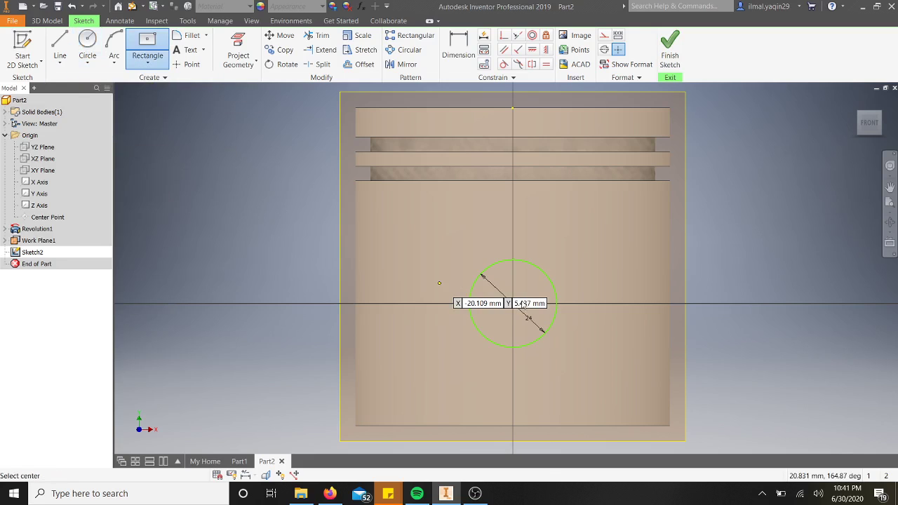
left_click(449, 245)
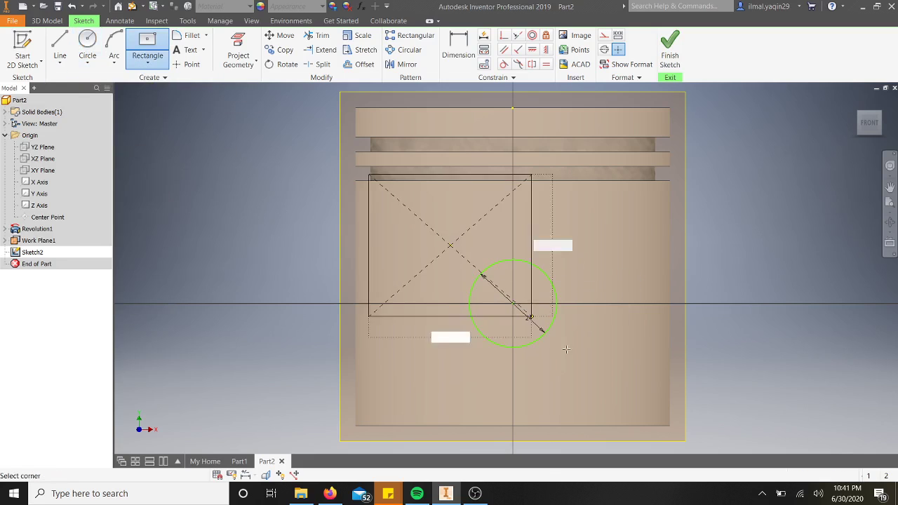
key("Escape")
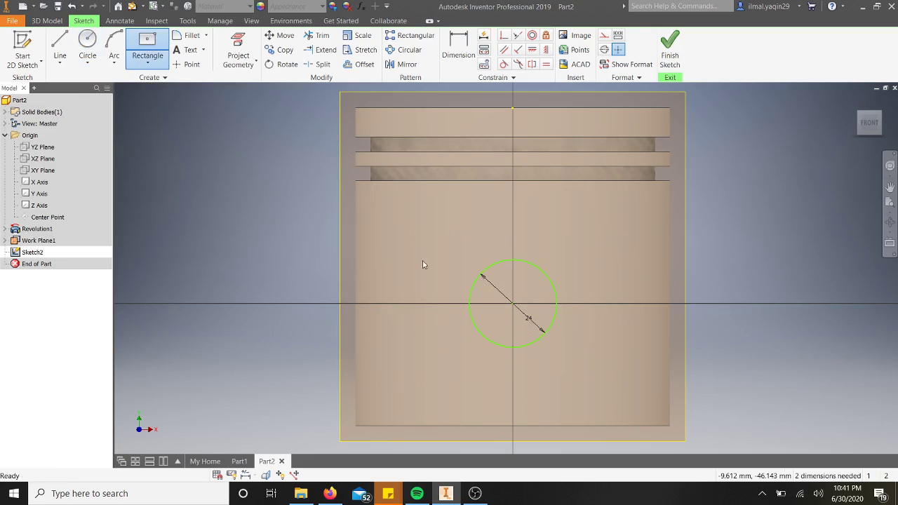
left_click(147, 47)
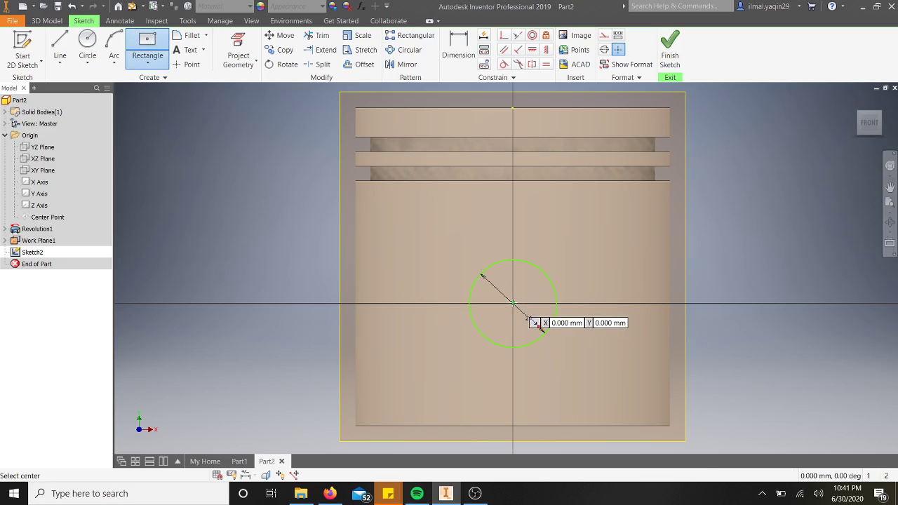
left_click(512, 303)
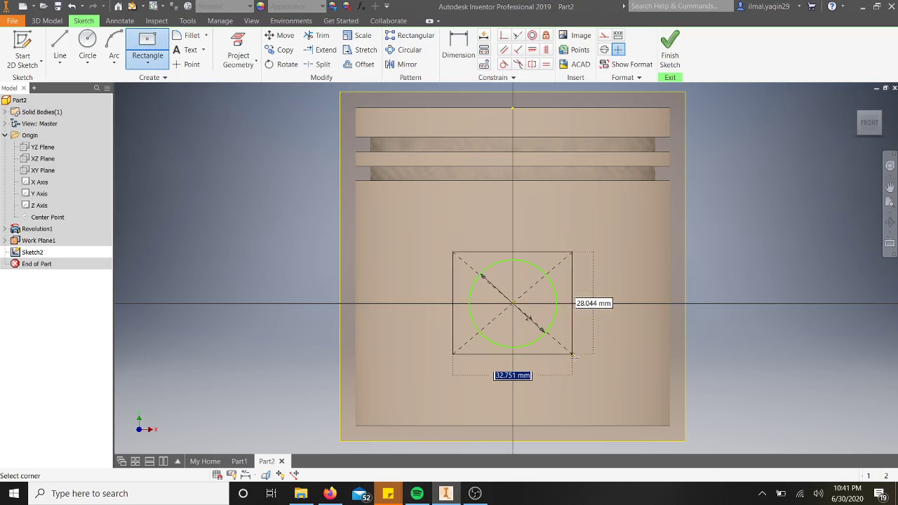
type("4")
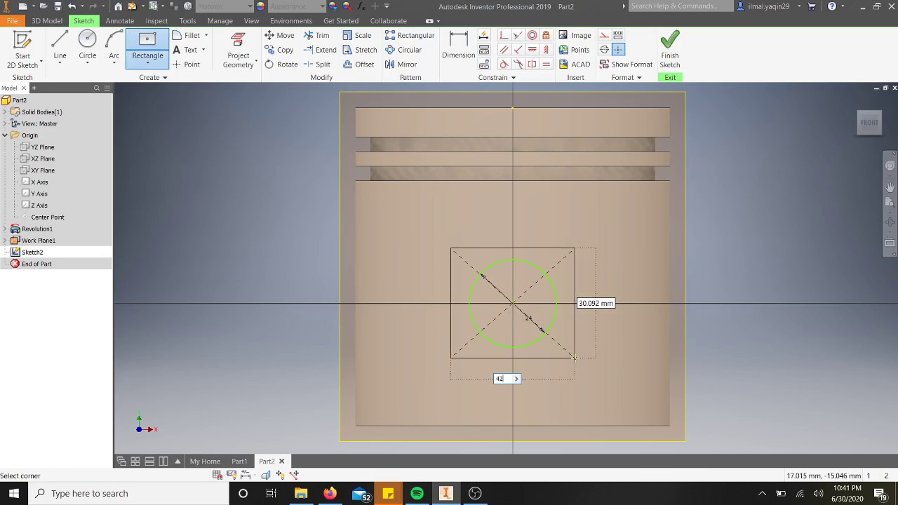
key("Return")
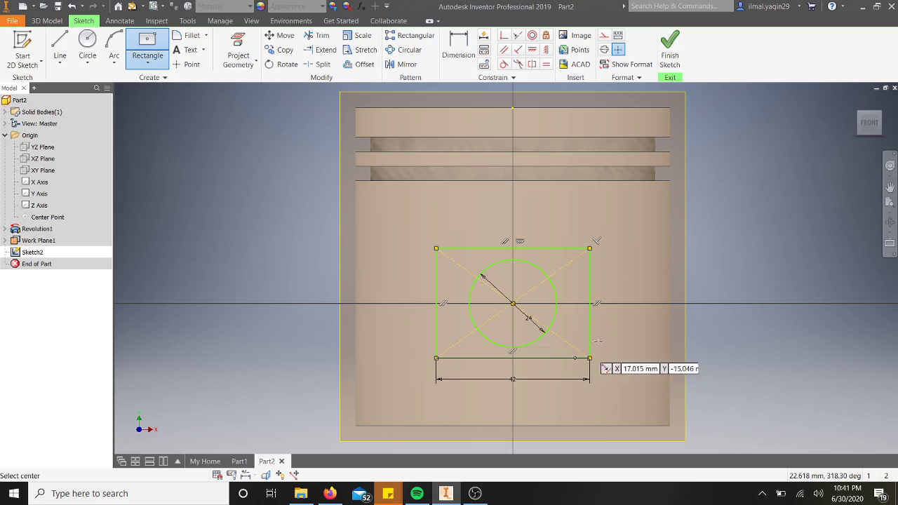